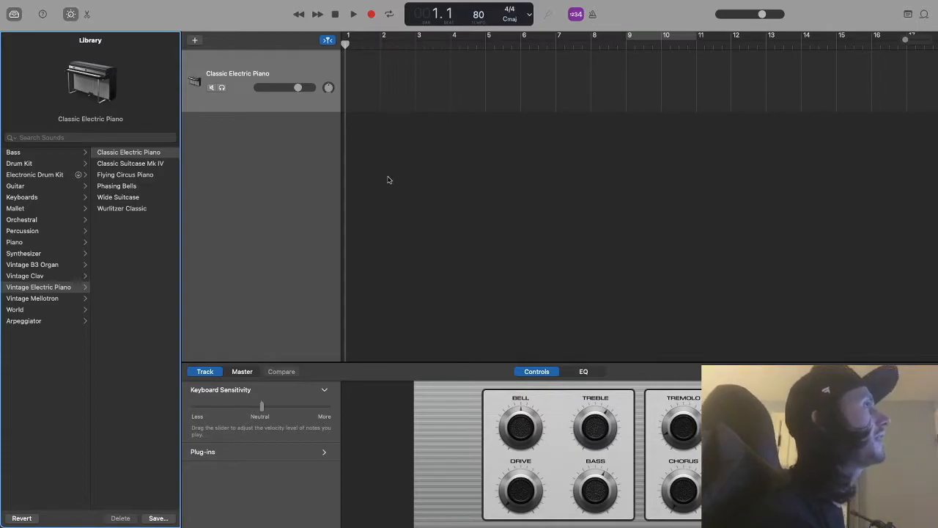
Hide the sound Library, show the Loop Browser and filter the loops from all packs to the Beats instrument
left_click(12, 13)
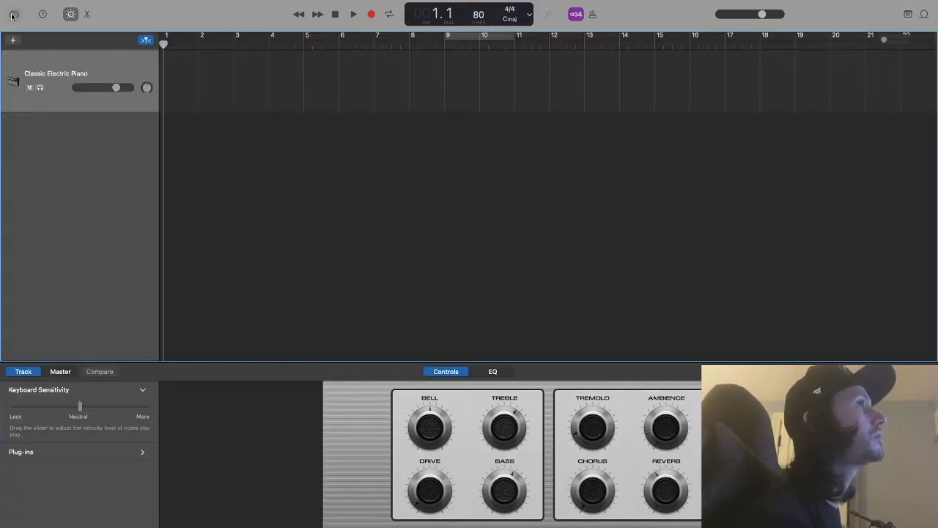
left_click(923, 13)
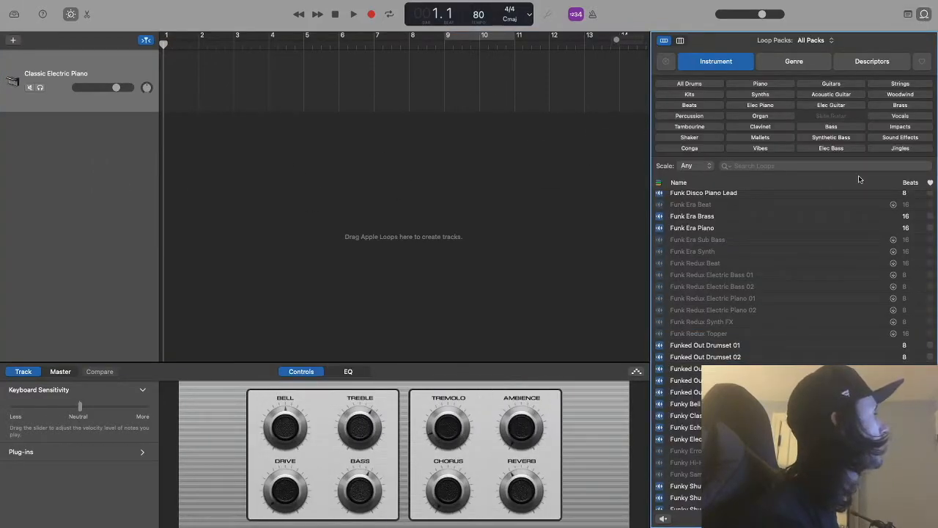
left_click(812, 41)
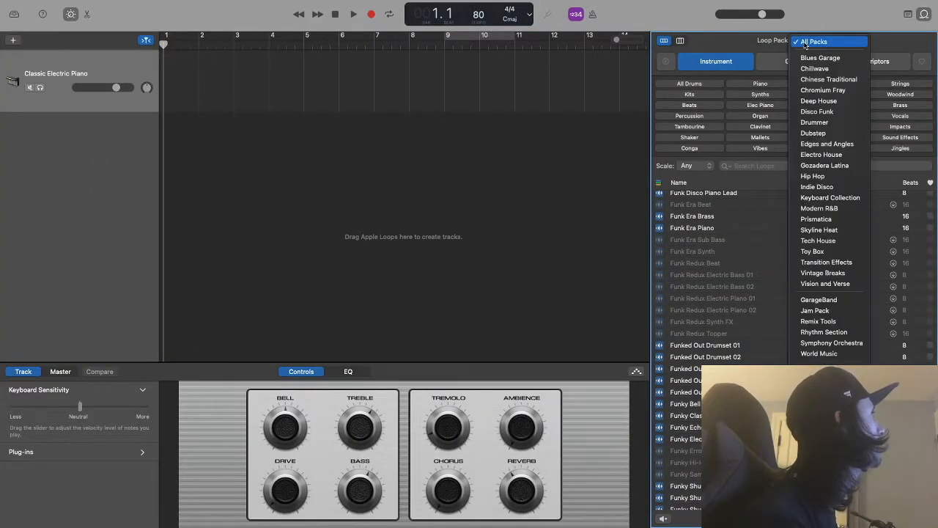
left_click(814, 42)
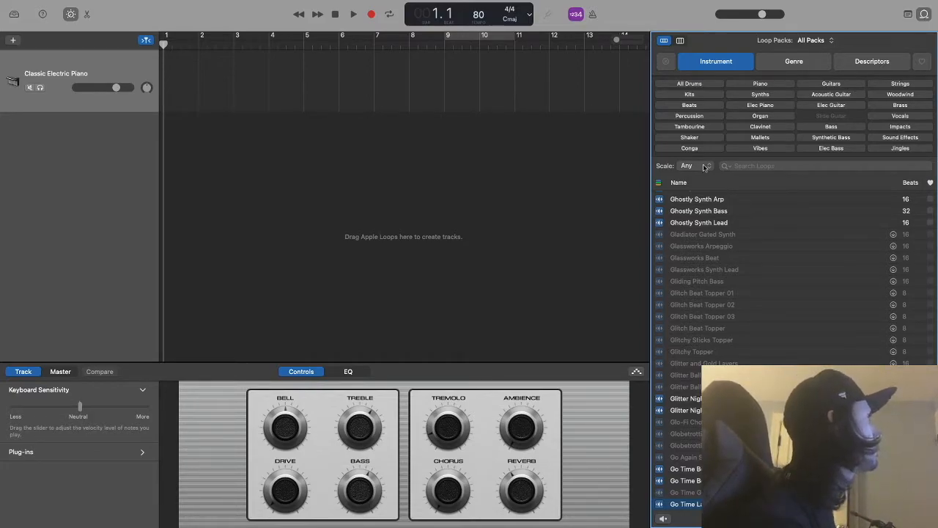
left_click(708, 107)
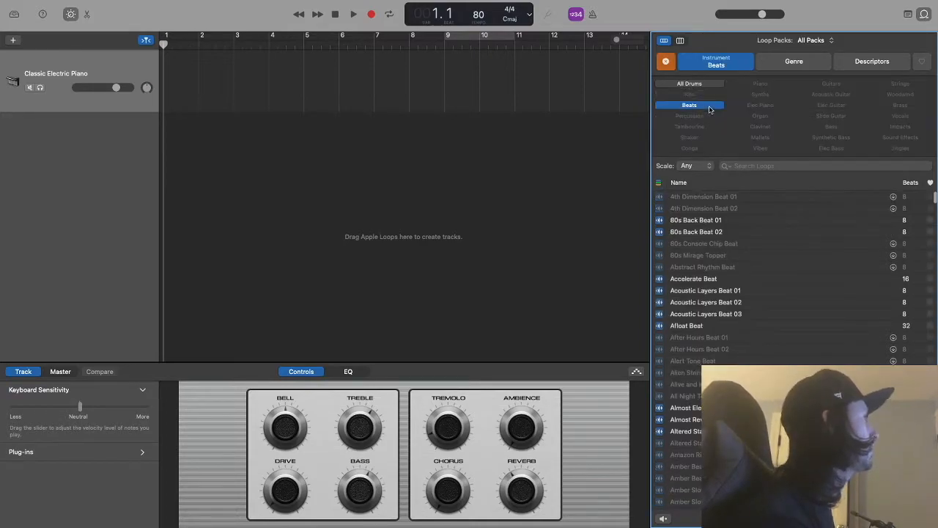
Audition several beat loops in the list, from 80s Back Beat 01 and Accelerate Beat down to Altered State Beat 01
left_click(700, 223)
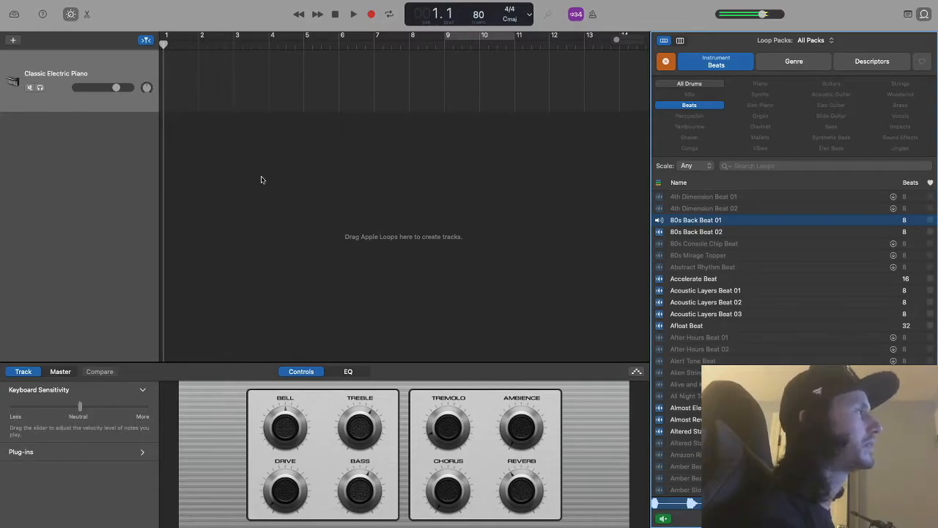
left_click(704, 281)
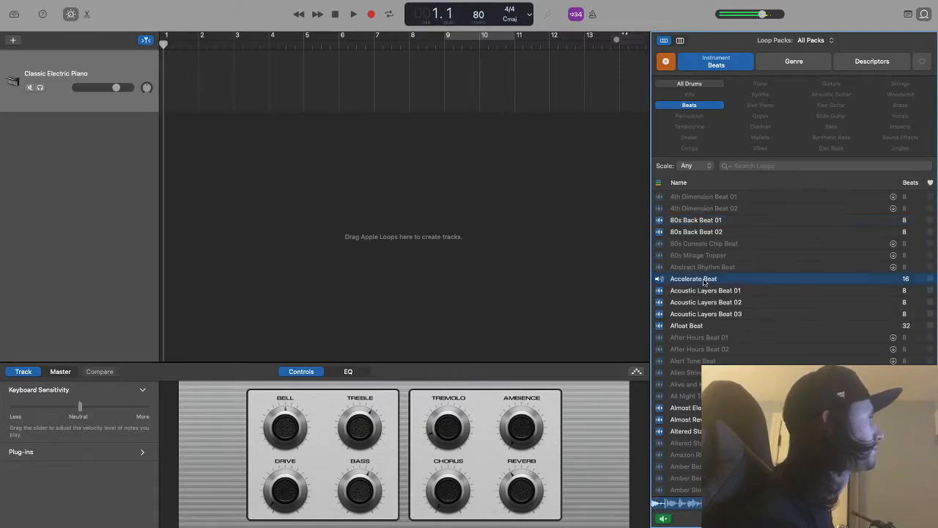
left_click(698, 301)
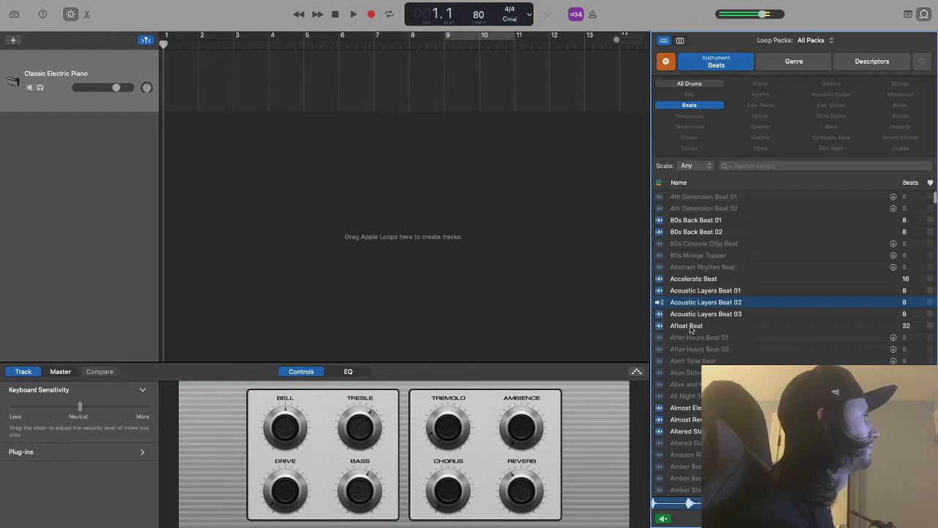
left_click(690, 327)
left_click(697, 410)
left_click(700, 421)
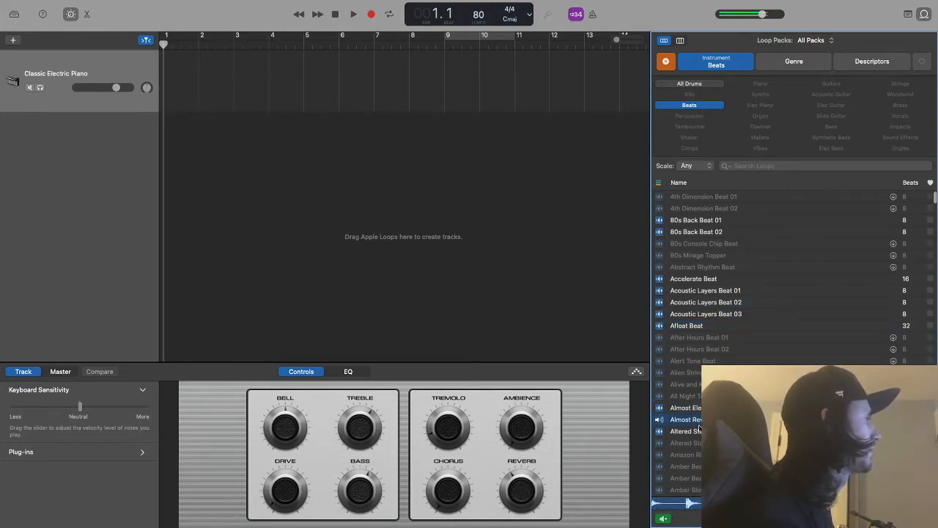
left_click(700, 431)
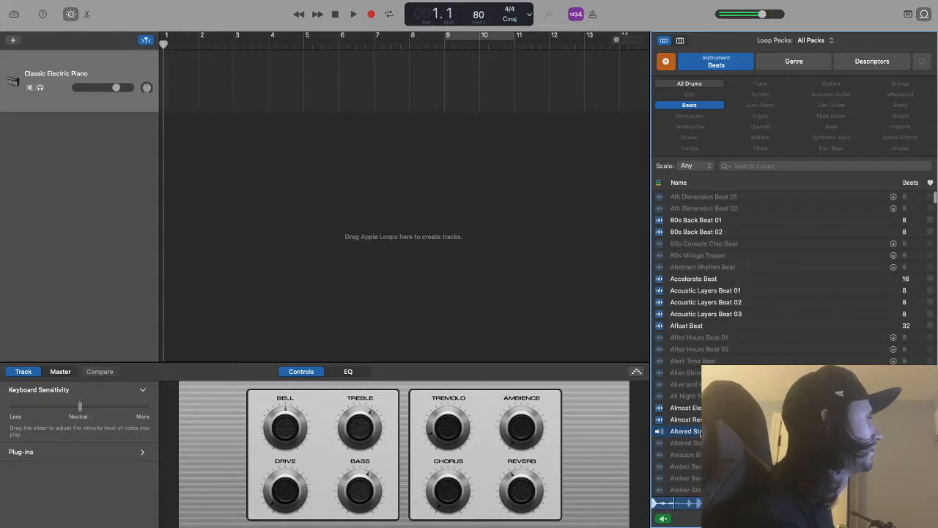
Add the Altered State Beat 01 loop at bar 1 on a new track below the piano, and close the Loop Browser
scroll(795, 345, "down", 3)
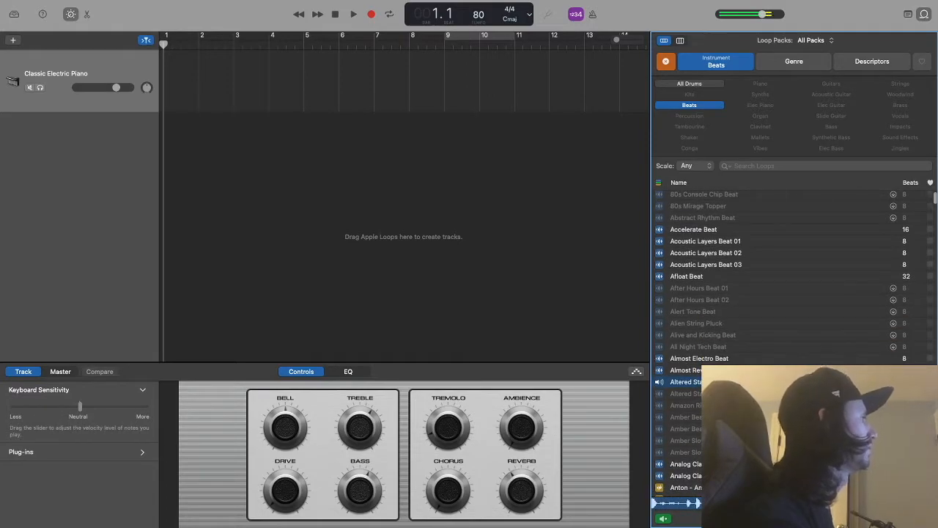
scroll(697, 395, "up", 1)
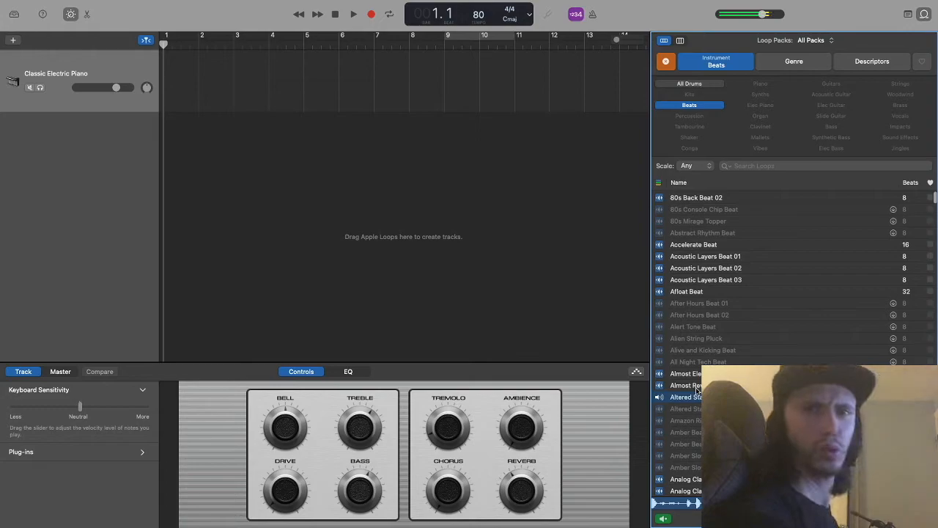
left_click_drag(700, 399, 166, 147)
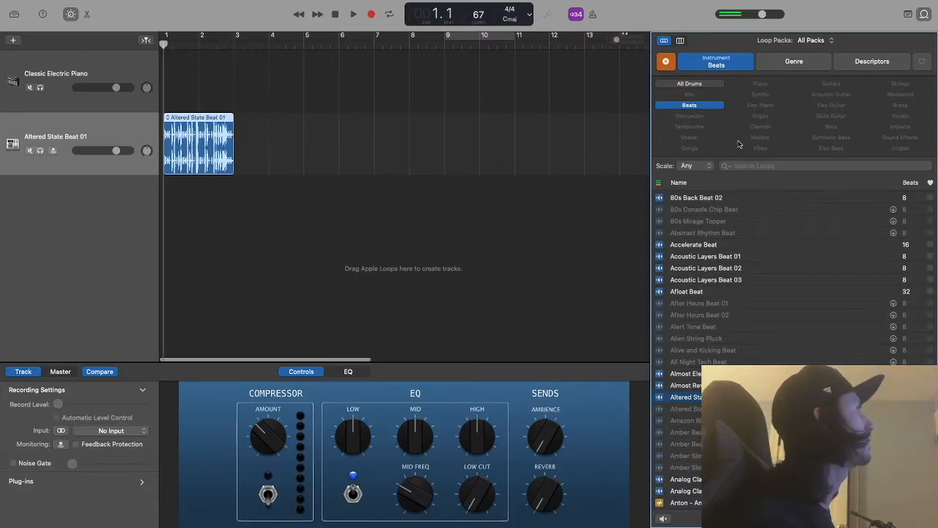
left_click(924, 14)
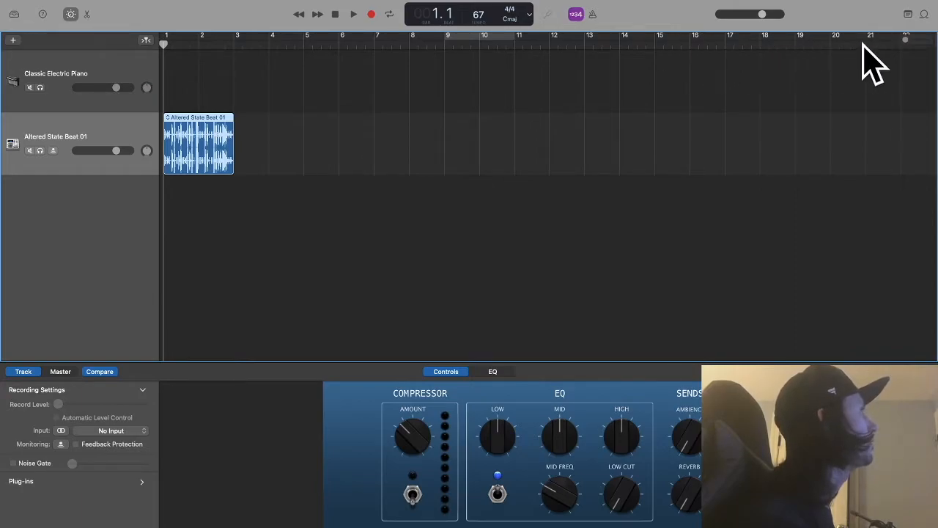
Play the Altered State Beat 01 region from the start of the project to bar 3
left_click_drag(907, 41, 907, 42)
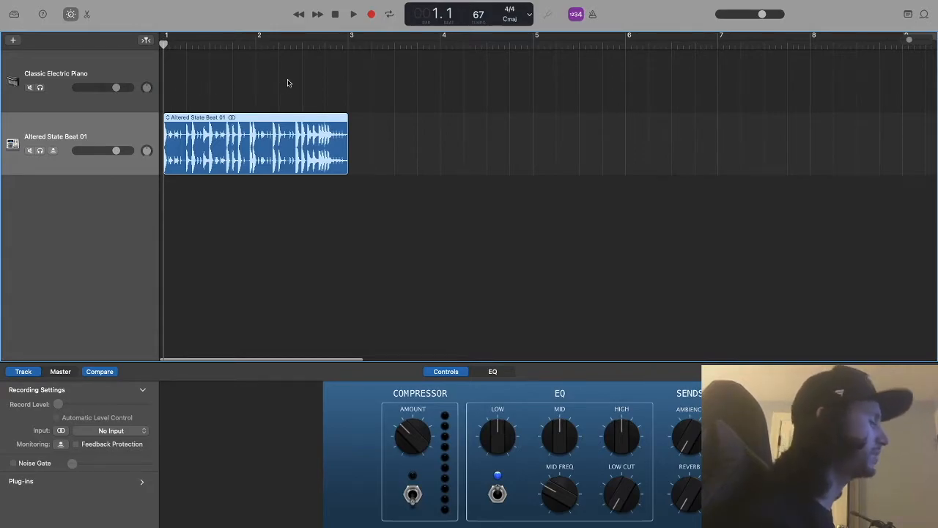
left_click_drag(168, 44, 331, 55)
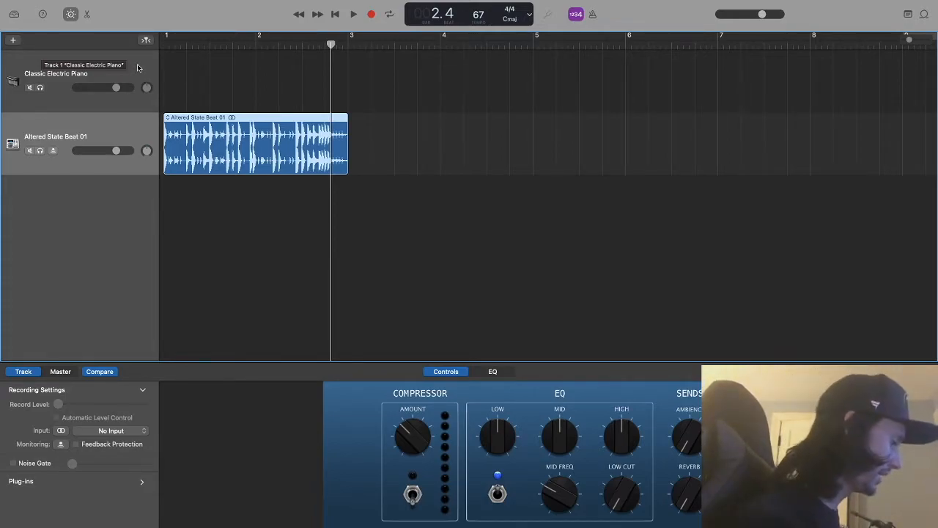
key("Return")
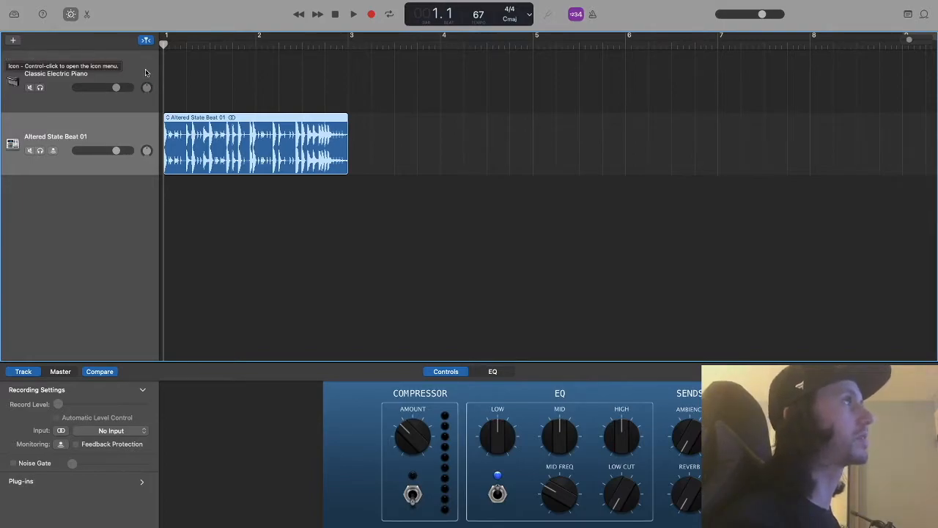
key("space")
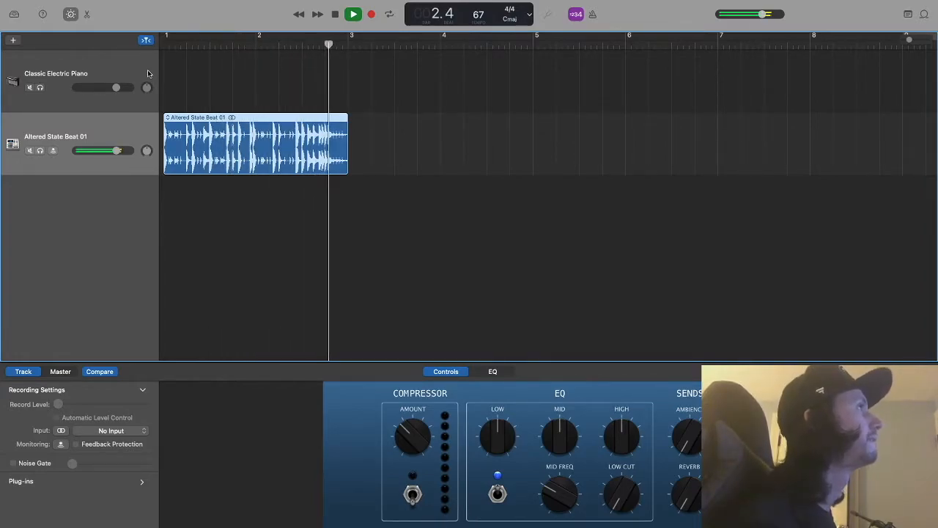
key("space")
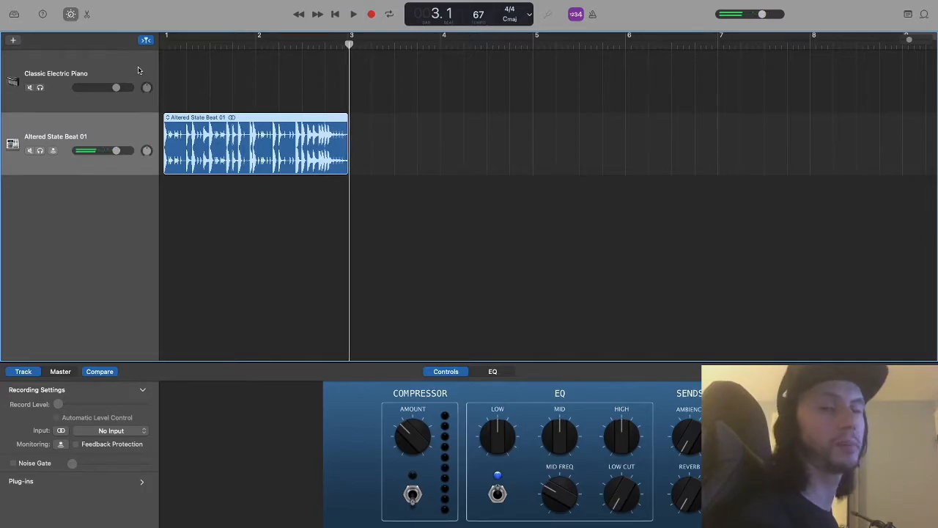
Loop the Altered State Beat 01 region once more so that it extends to bar 5
left_click_drag(351, 44, 255, 42)
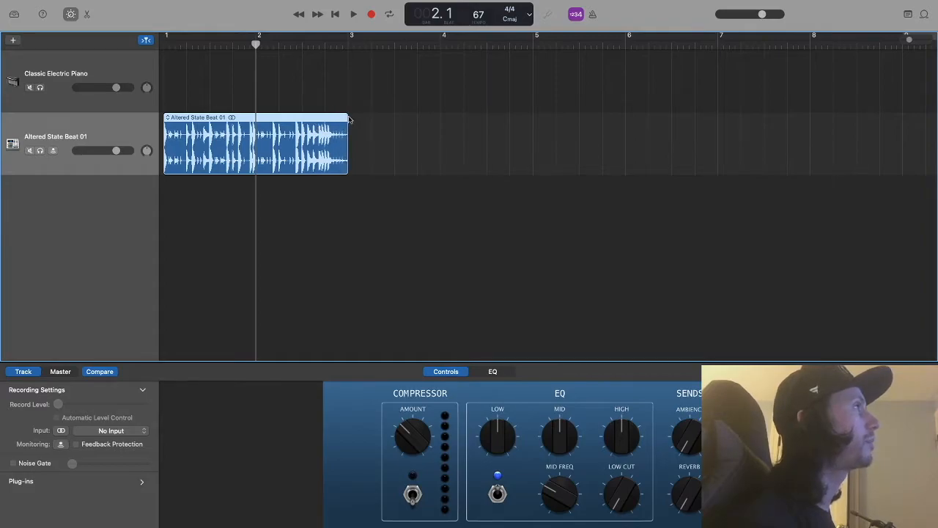
scroll(346, 118, "right", 1)
left_click_drag(351, 118, 538, 127)
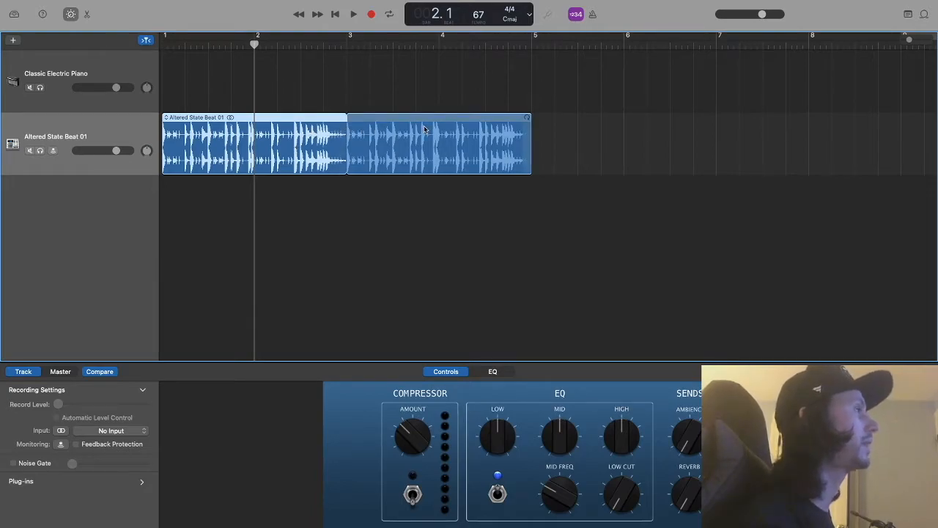
Play the extended beat from the start of the project to about bar 5
key("Return")
key("space")
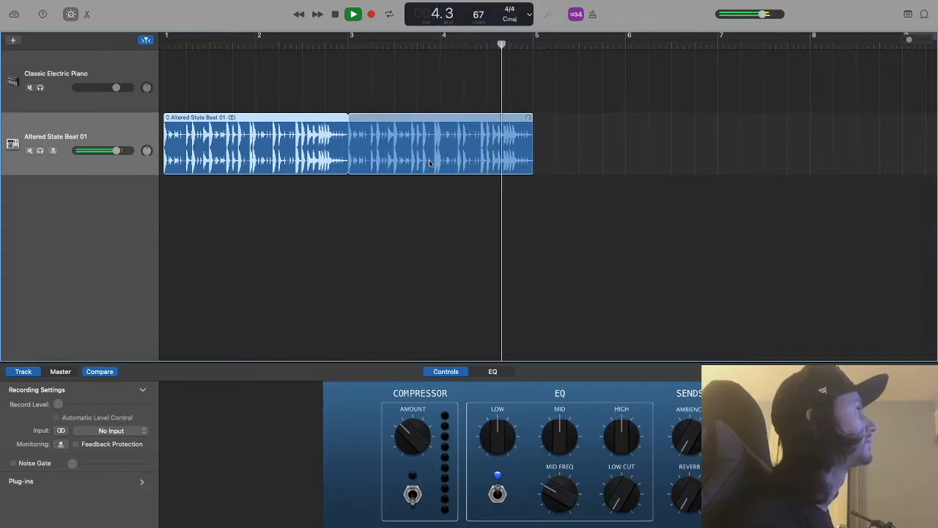
key("space")
scroll(825, 102, "left", 1)
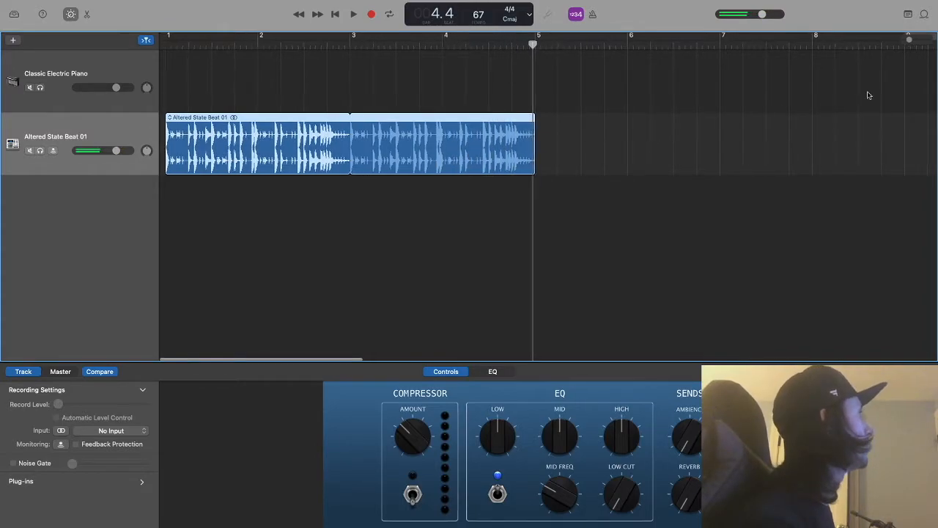
Copy the looped Altered State Beat 01 region and paste the copy directly after it at bar 5
left_click_drag(911, 40, 900, 41)
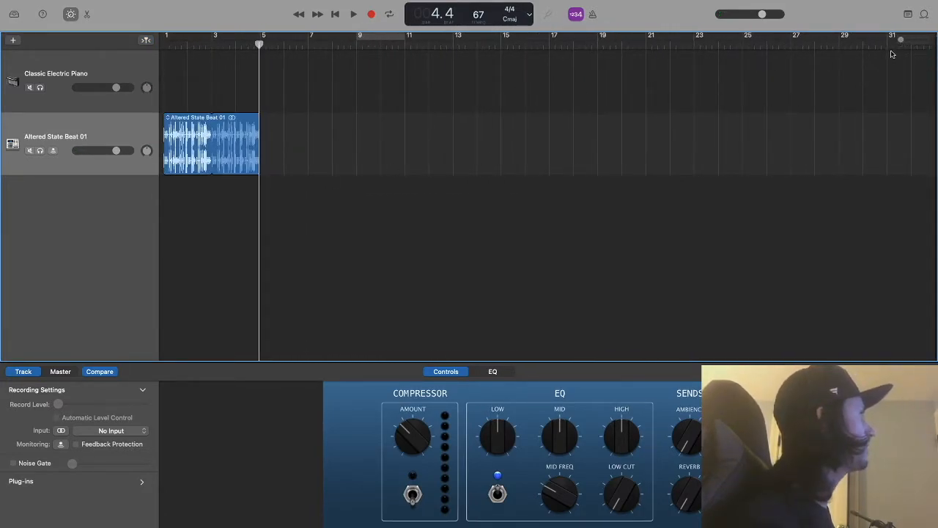
left_click_drag(900, 41, 904, 40)
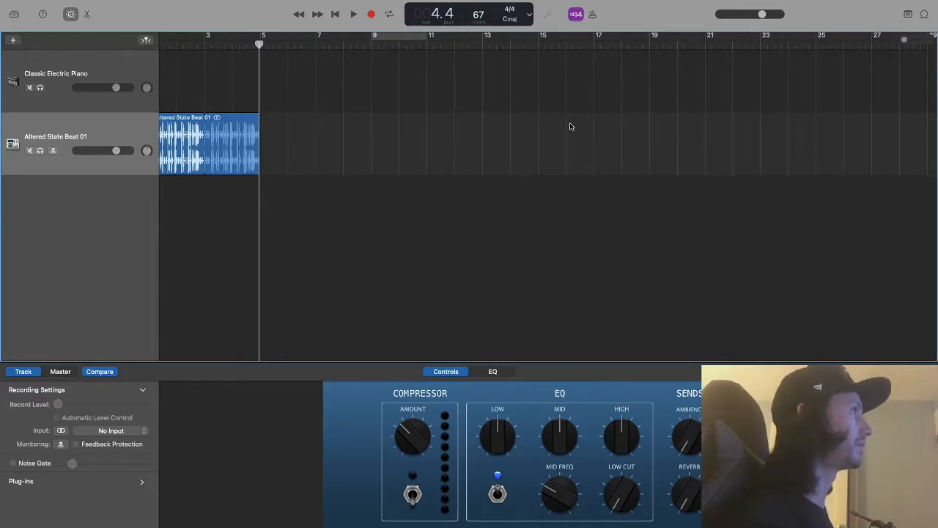
scroll(572, 127, "left", 2)
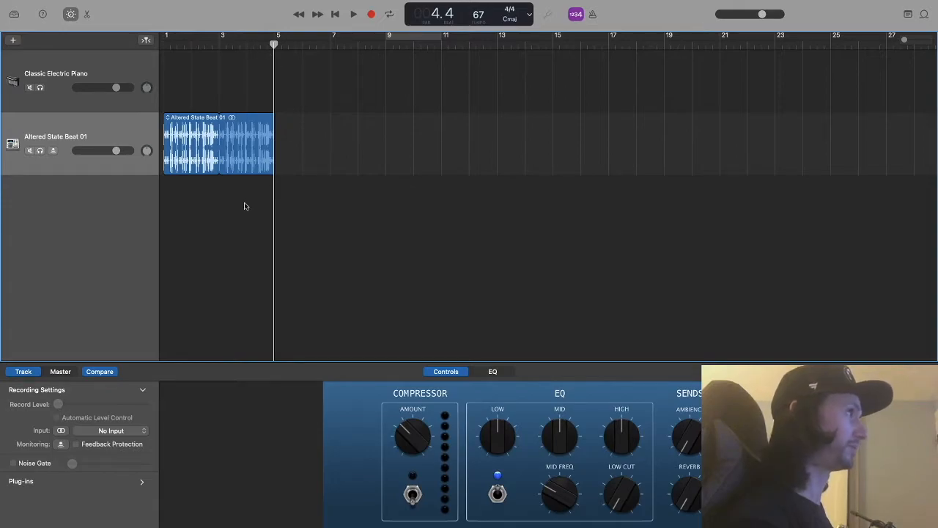
left_click_drag(245, 204, 191, 145)
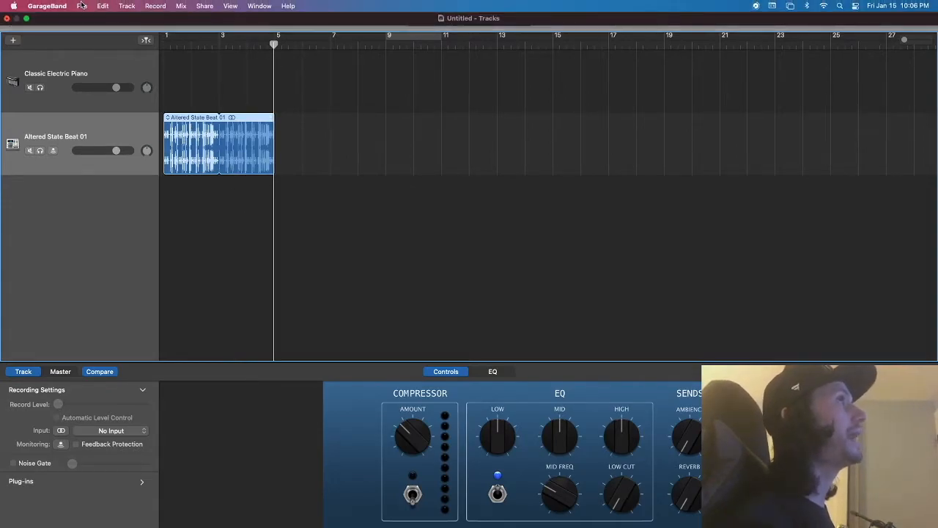
left_click(102, 6)
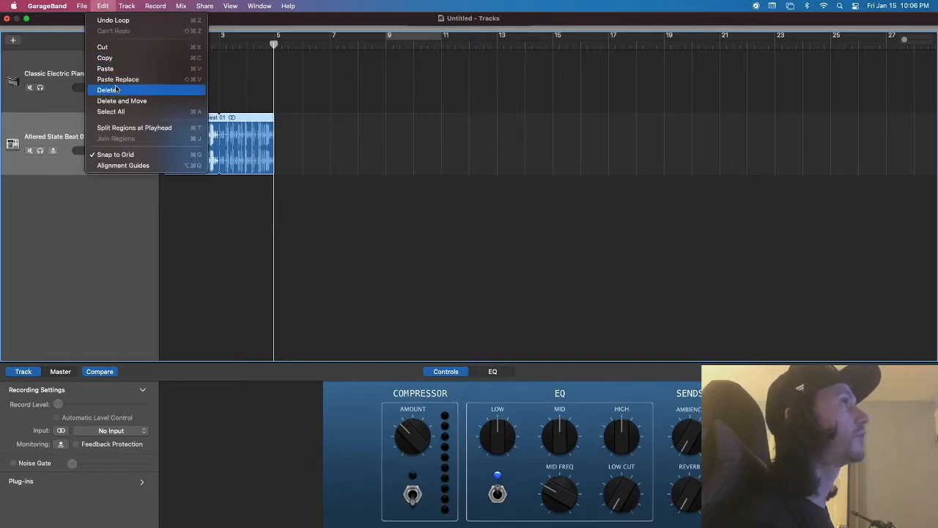
left_click(117, 46)
mouse_move(275, 44)
left_mouse_down()
mouse_move(368, 44)
mouse_move(275, 44)
left_mouse_up()
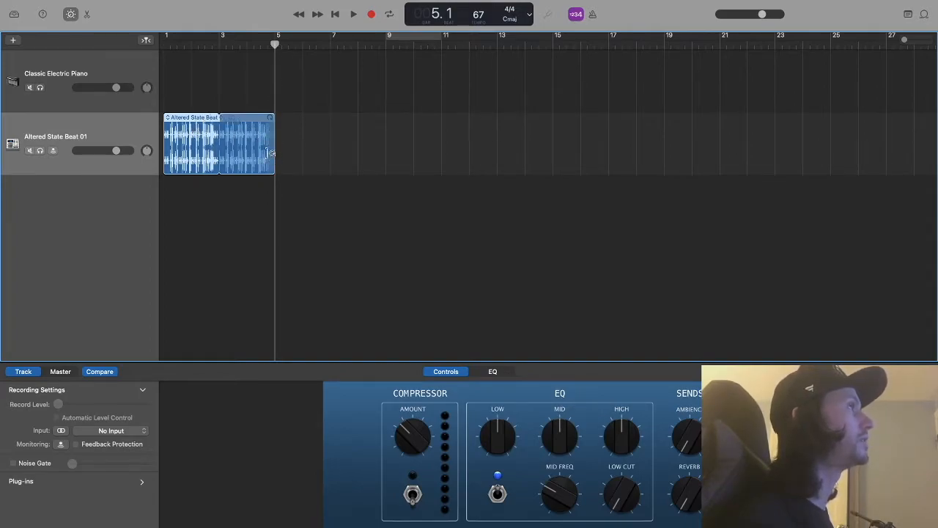
mouse_move(89, 4)
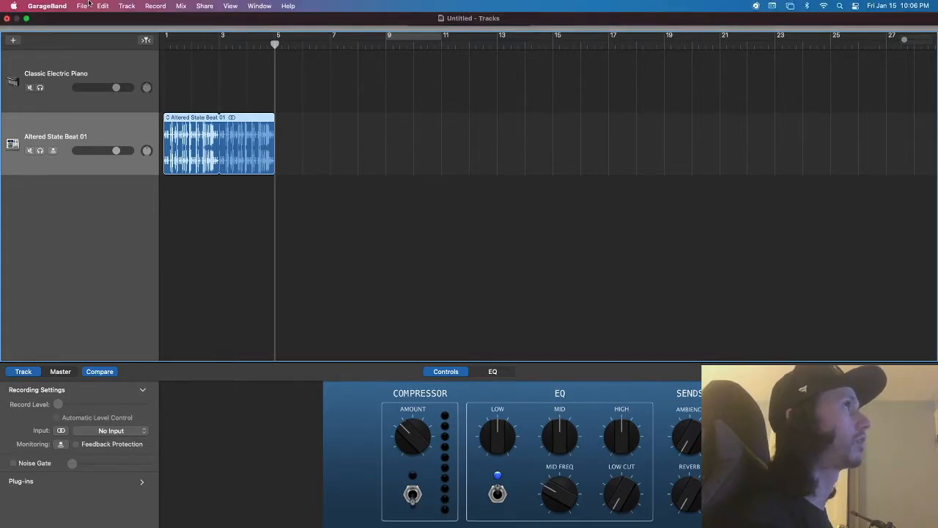
left_click(103, 5)
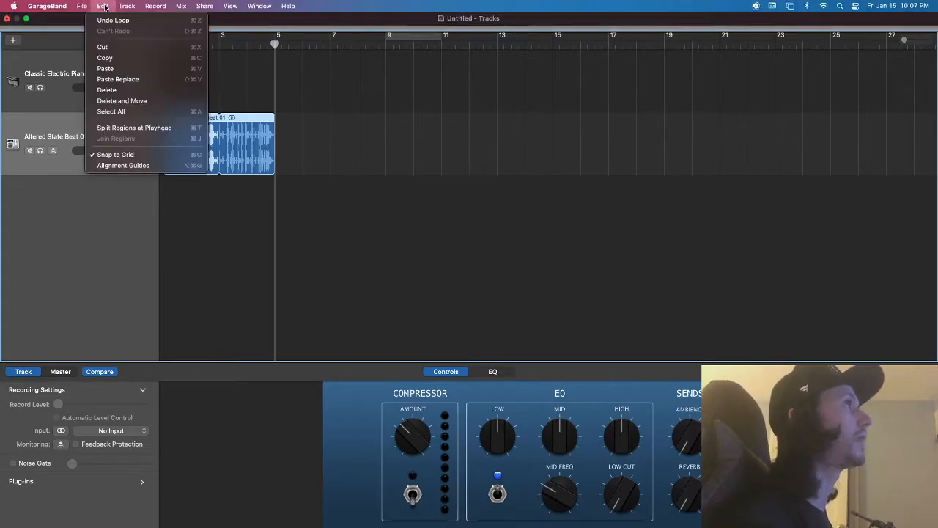
left_click(110, 68)
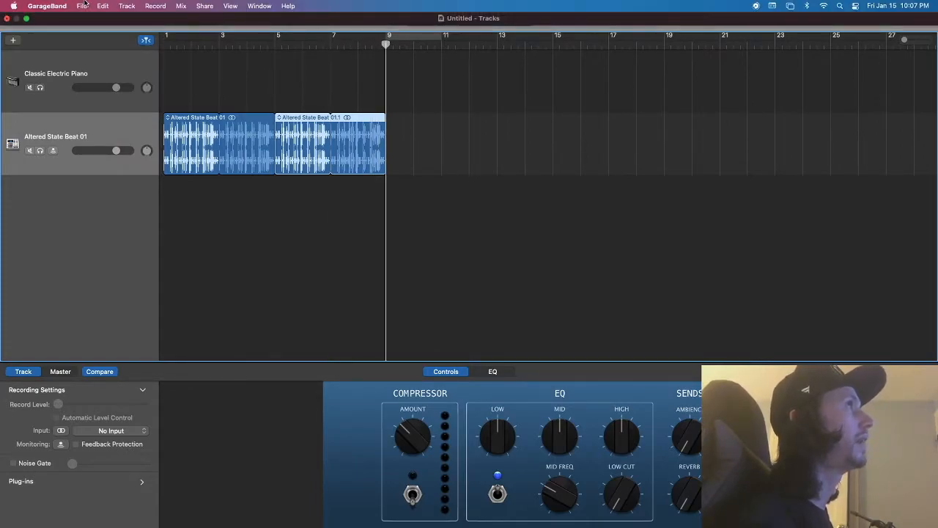
Paste two more copies of the beat region back to back at bars 9 and 13
left_click(102, 5)
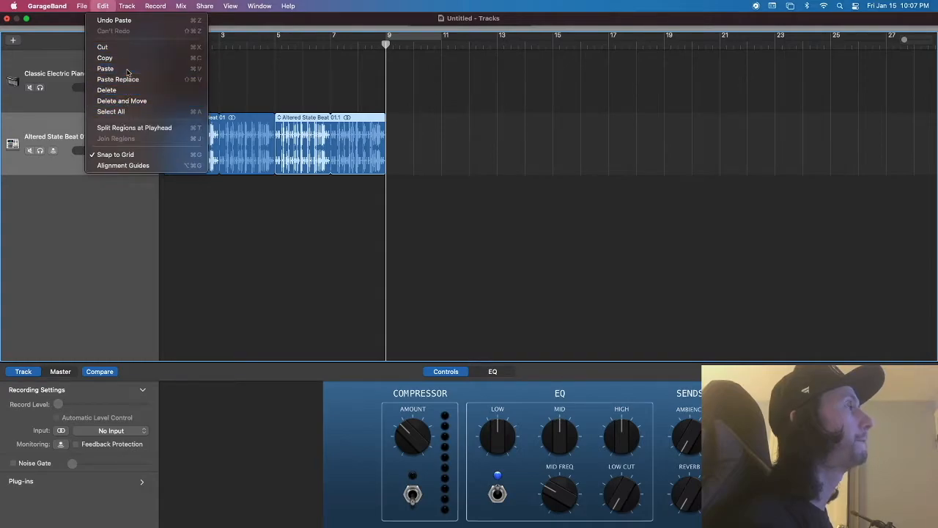
left_click(132, 77)
left_click_drag(440, 43, 497, 44)
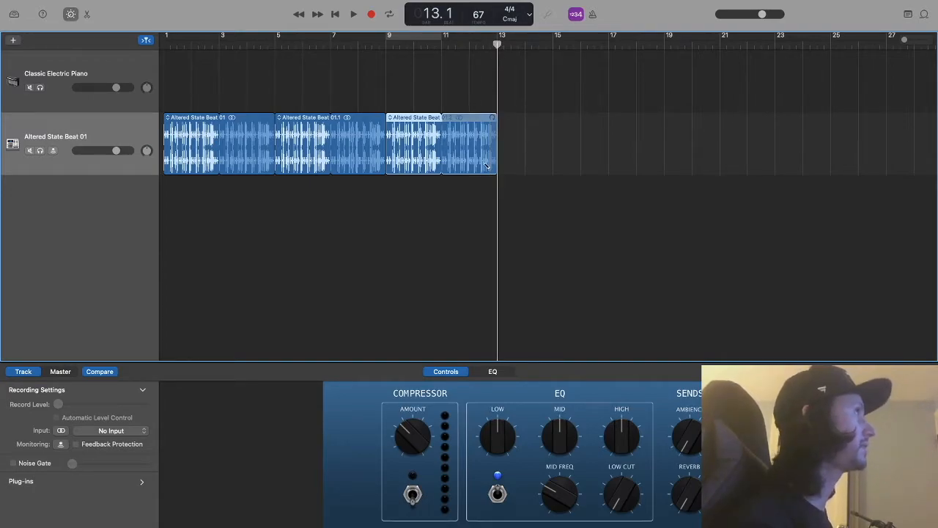
key("super+v")
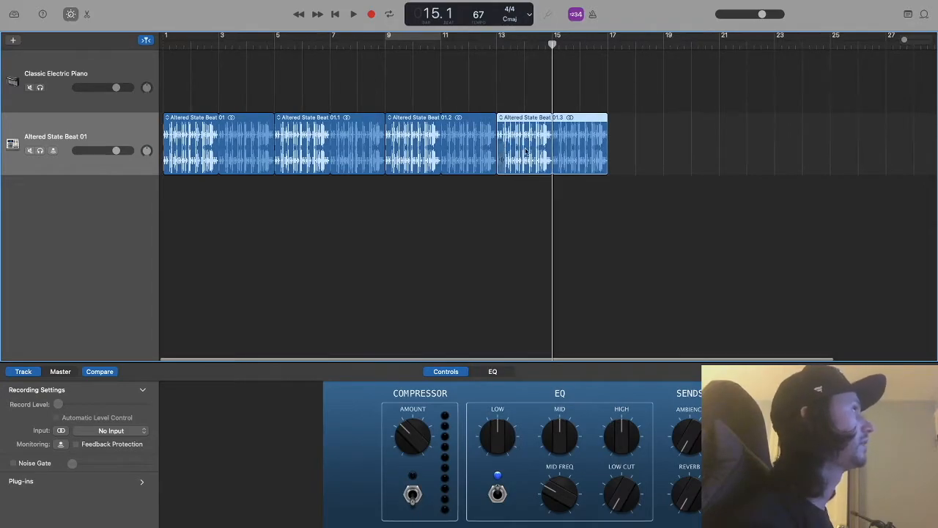
Return the playhead to the project start and filter the Apple Loops library to Synthetic Bass
key("Return")
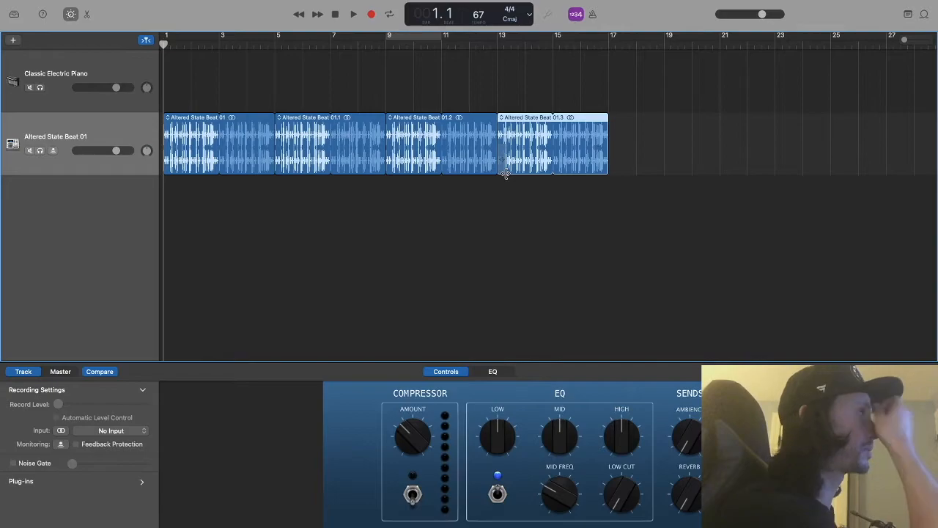
scroll(733, 98, "right", 1)
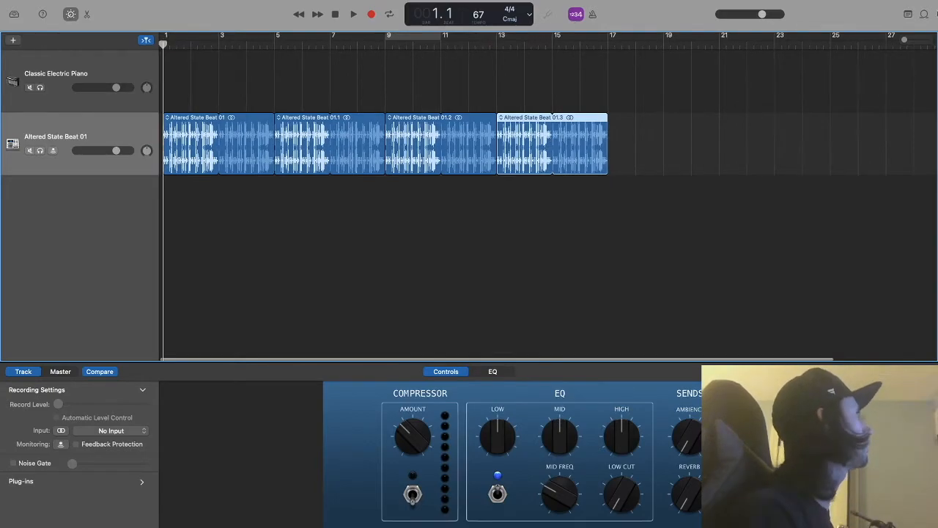
left_click(924, 14)
left_click(666, 62)
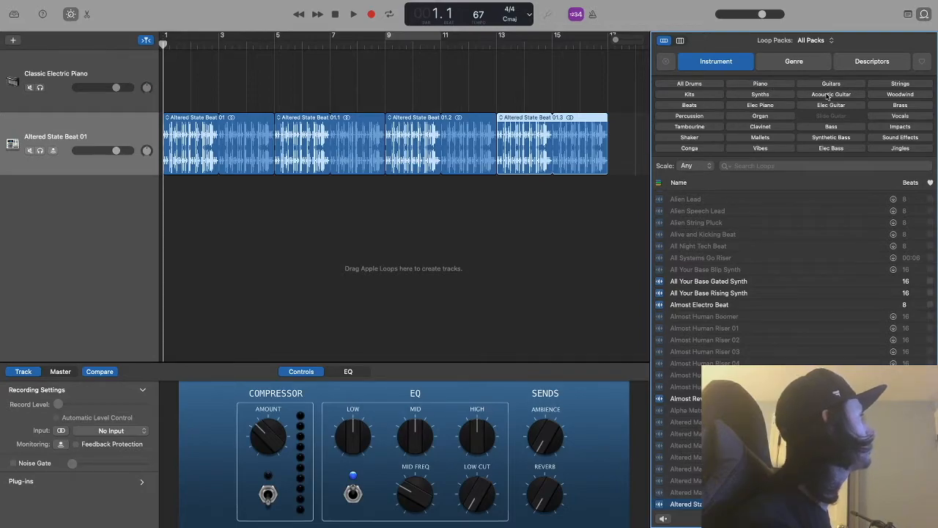
left_click(831, 137)
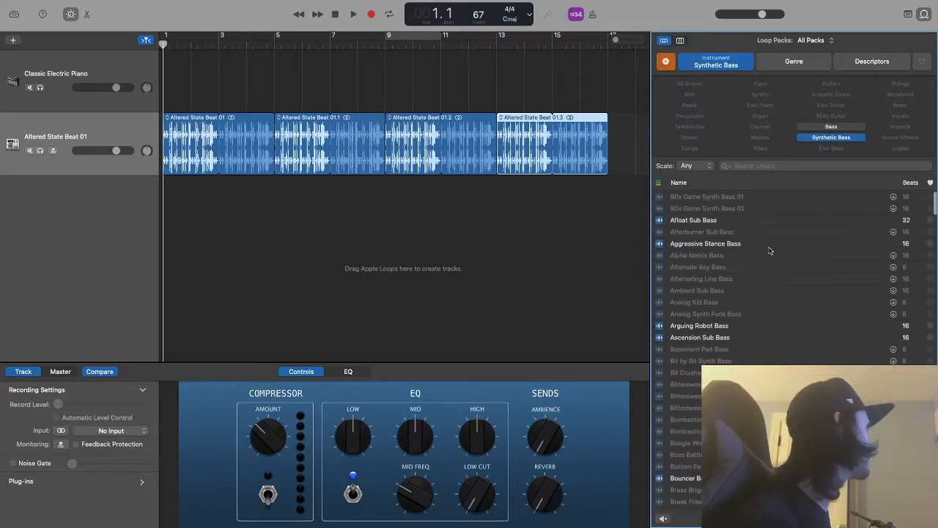
Audition several installed synthetic bass loops, including Bouncer Bass, Dub Deep Sub Bass and Gene Sequence Bass
scroll(770, 251, "down", 2)
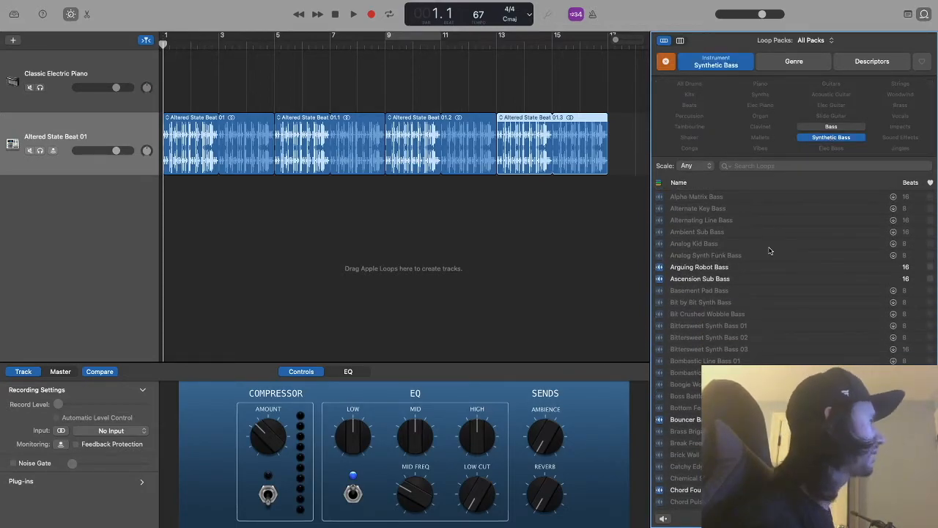
scroll(769, 251, "down", 2)
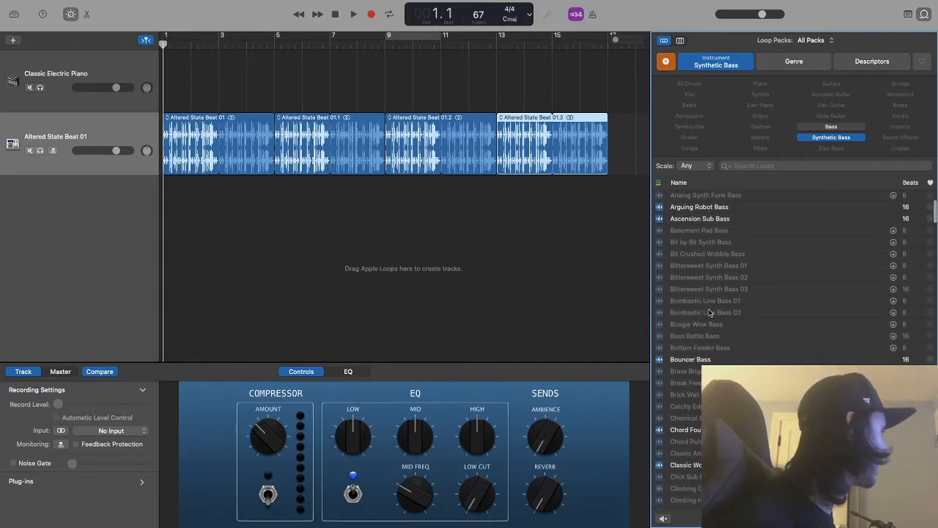
scroll(709, 312, "down", 1)
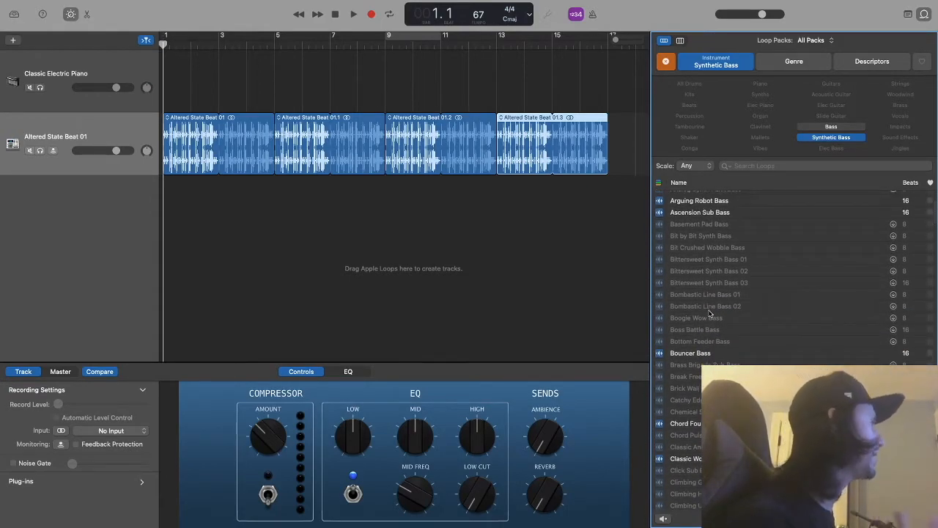
left_click(708, 355)
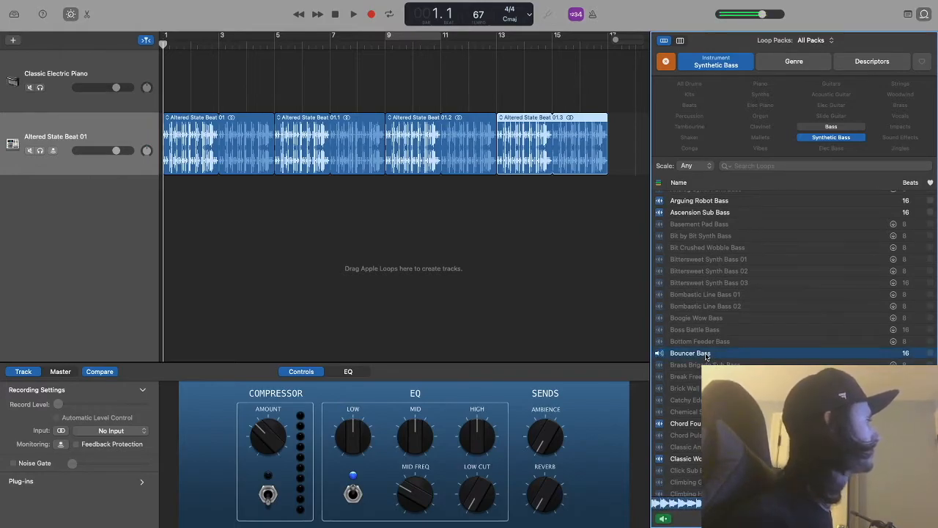
left_click(707, 355)
scroll(700, 396, "down", 5)
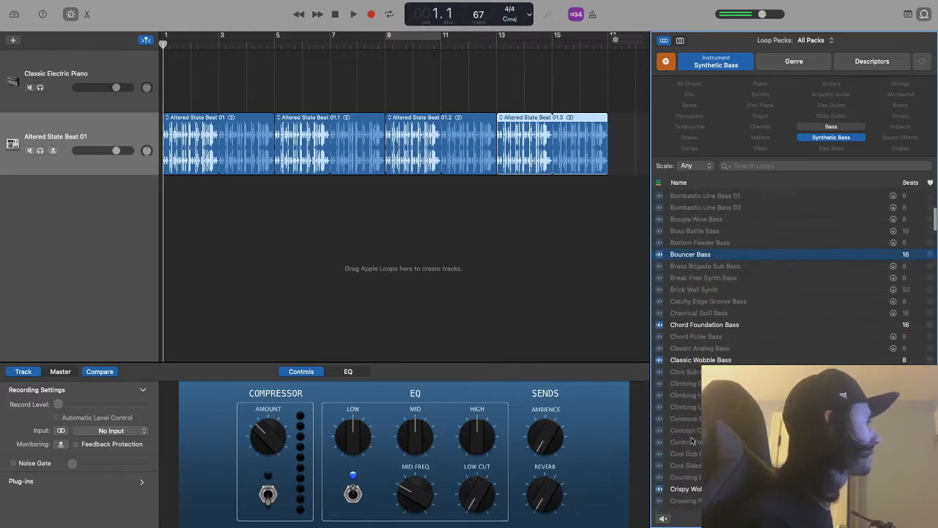
left_click(686, 400)
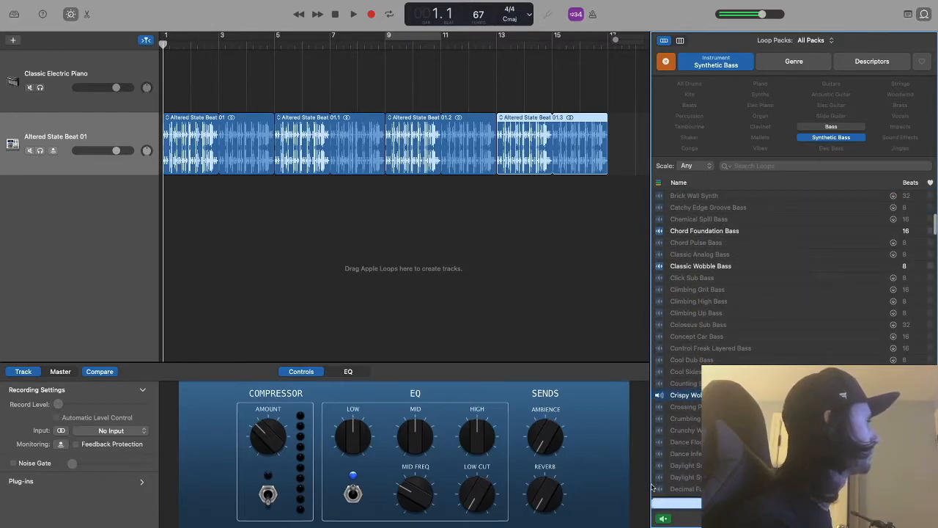
scroll(689, 411, "down", 9)
left_click(694, 424)
scroll(692, 411, "down", 6)
left_click(696, 320)
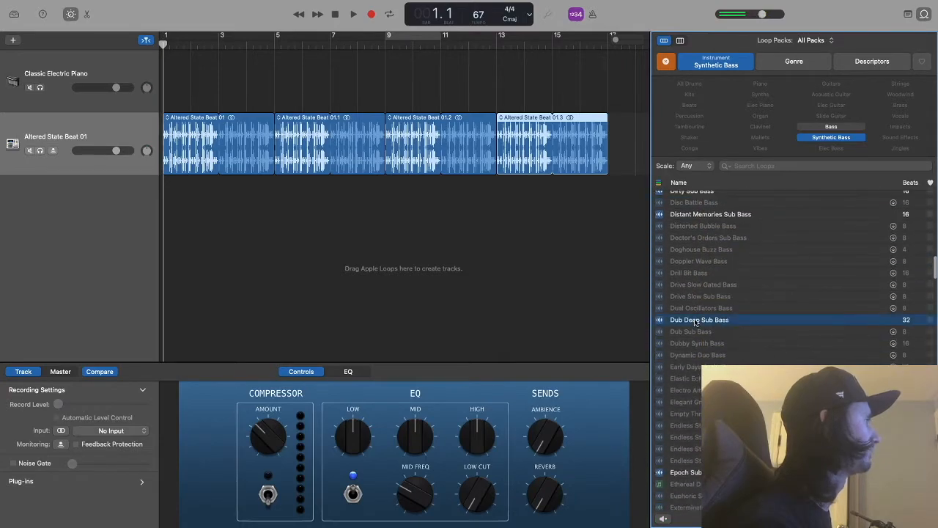
scroll(685, 401, "down", 9)
left_click(692, 442)
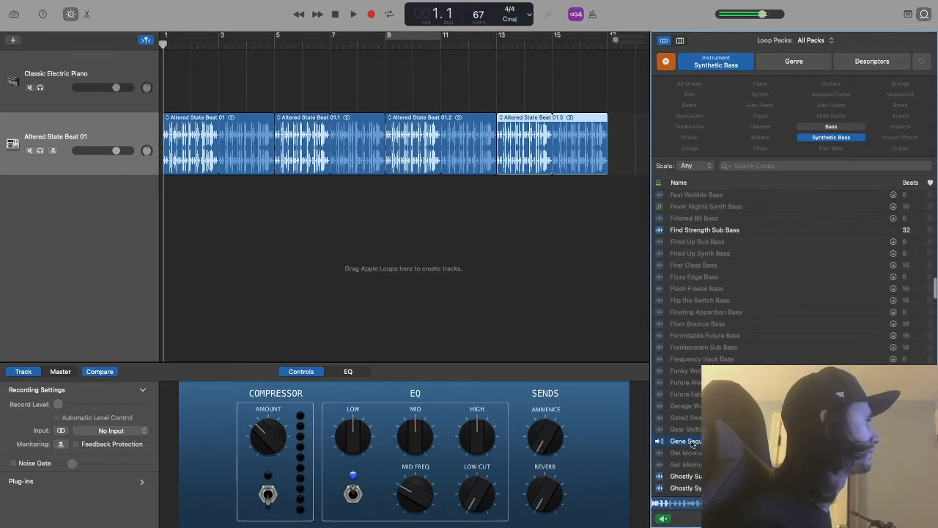
scroll(696, 446, "down", 5)
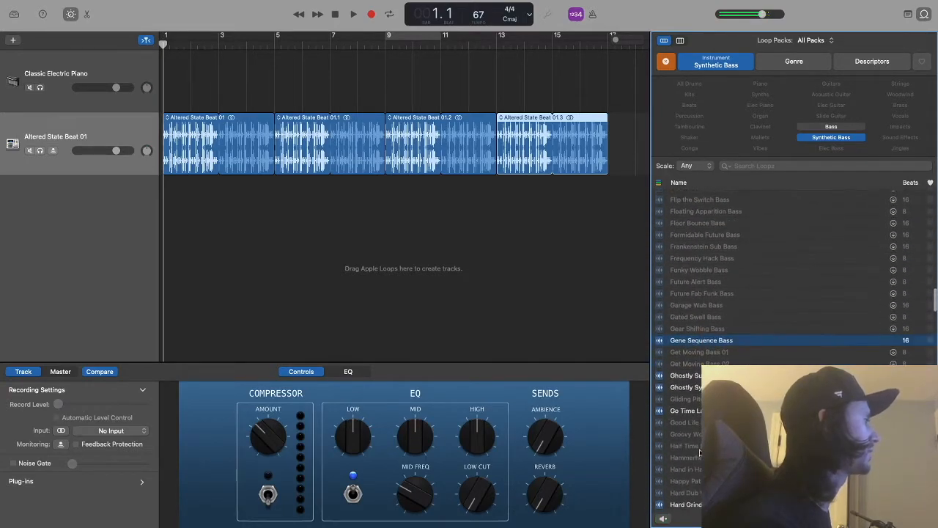
Add the Hard Grinding Bass loop on a new track at bar 1 and briefly play it with the beat
left_click(697, 420)
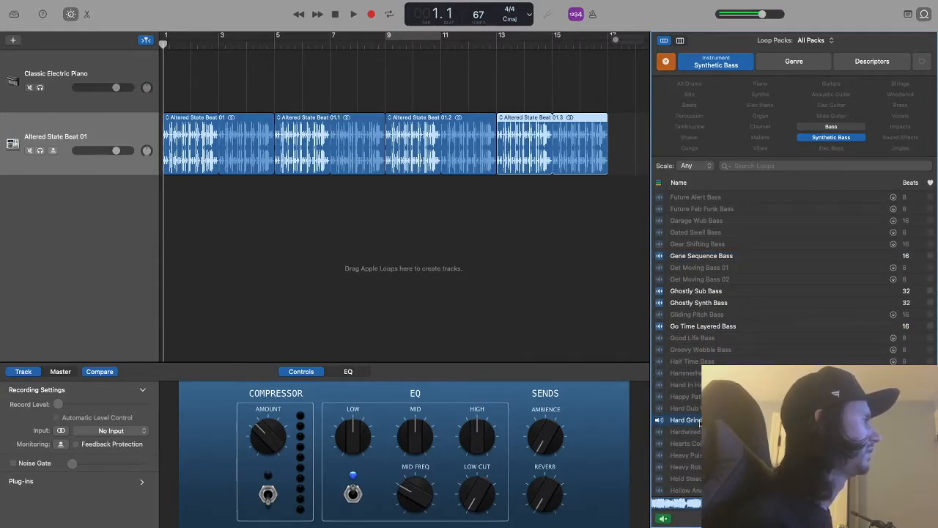
left_click_drag(700, 423, 156, 273)
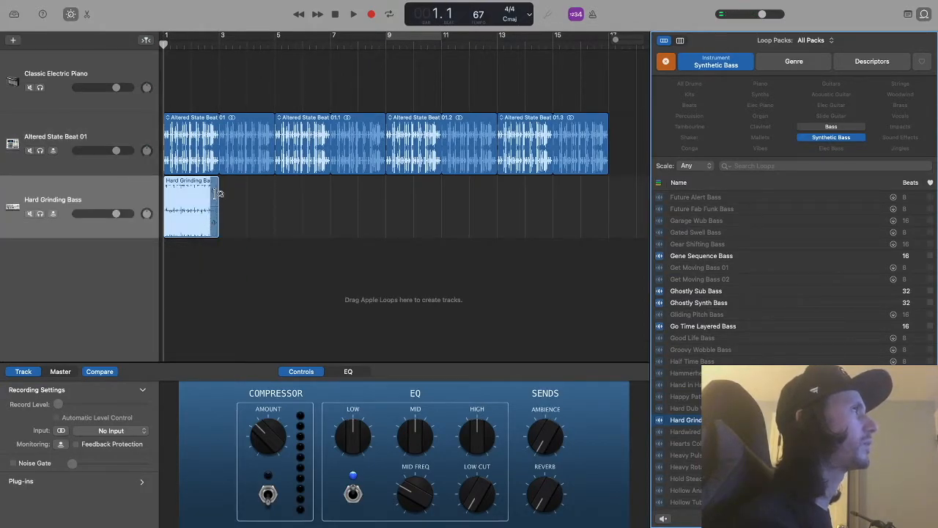
key("space")
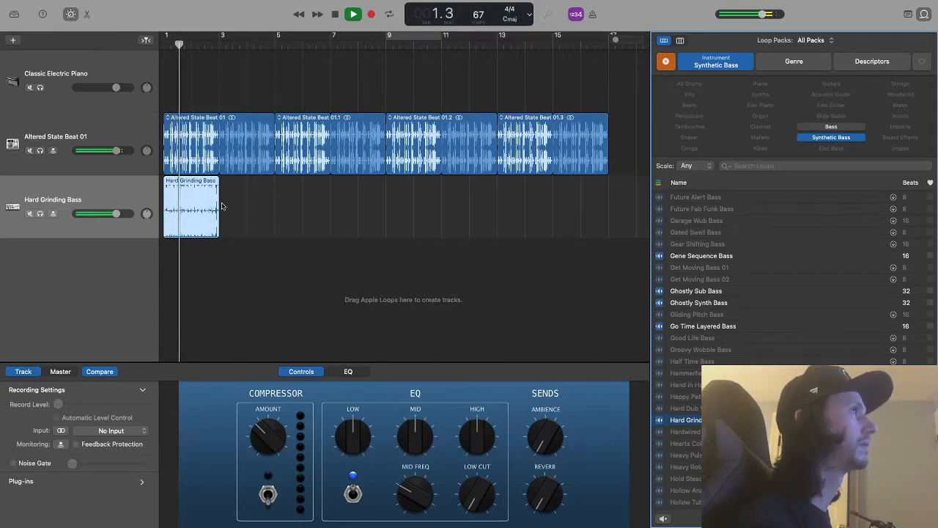
key("space")
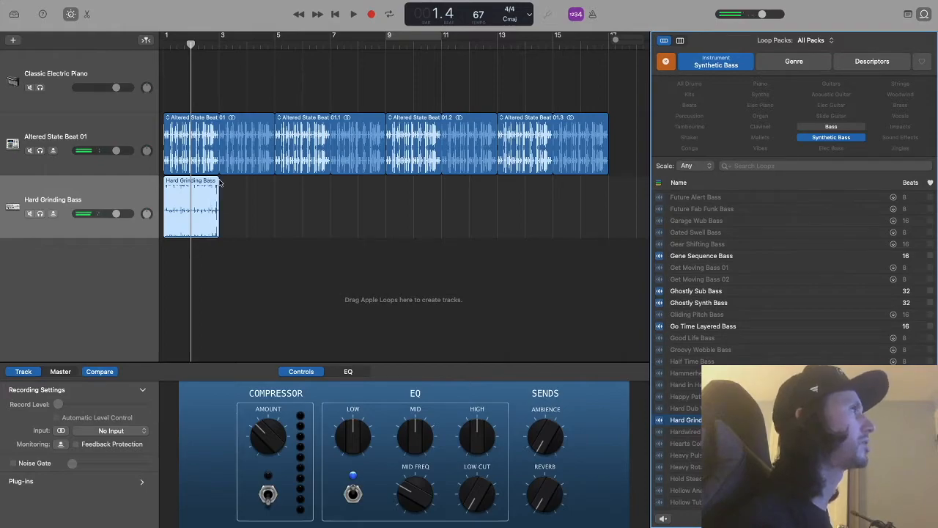
Delete the Hard Grinding Bass region but keep its track
left_click(303, 231)
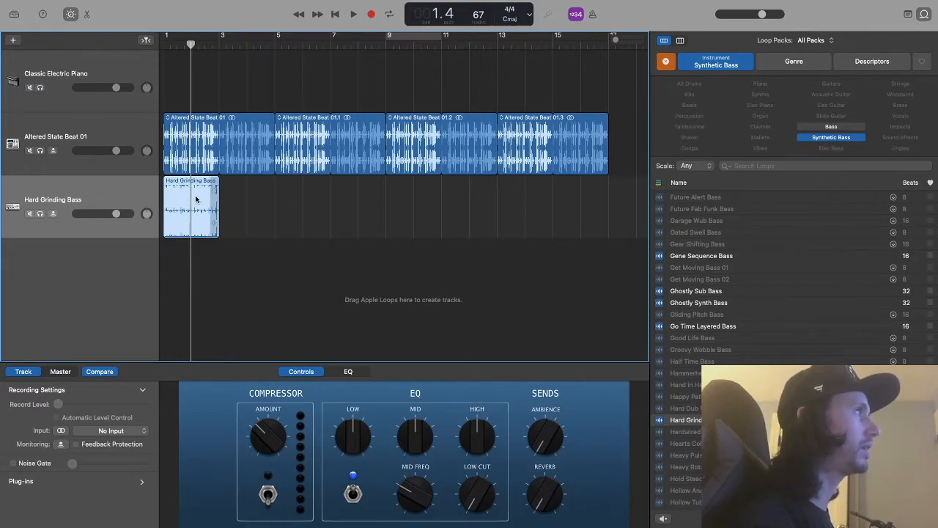
left_click(102, 6)
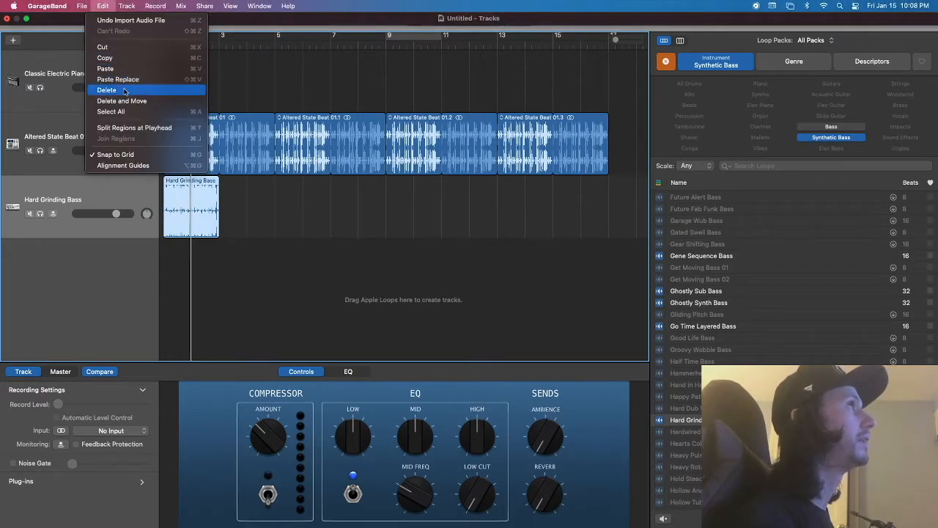
left_click(124, 92)
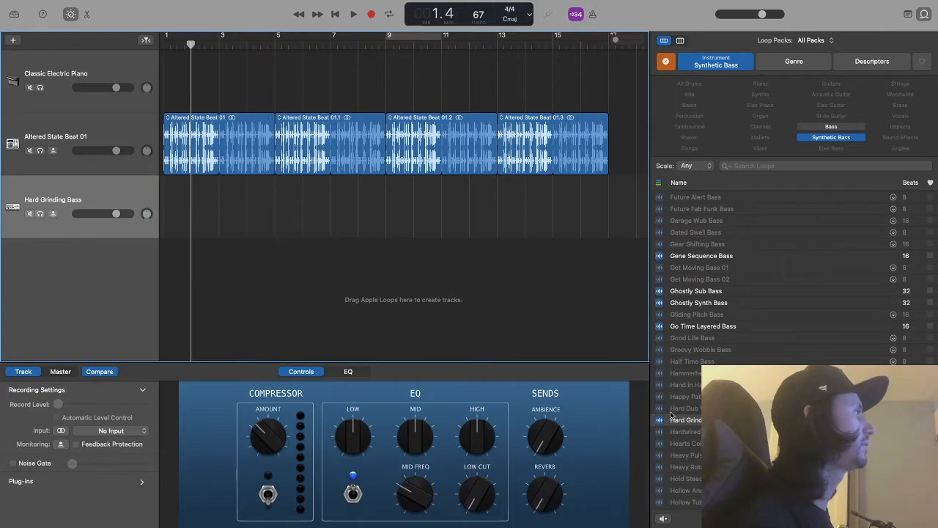
Place the Hard Grinding Bass loop at bar 1 of its track again, then delete the region
left_click_drag(678, 420, 169, 210)
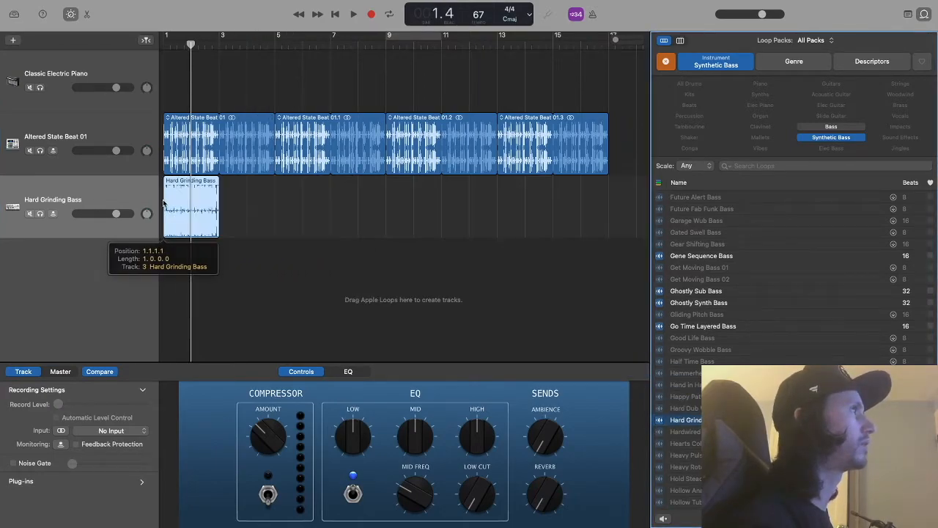
left_click(297, 214)
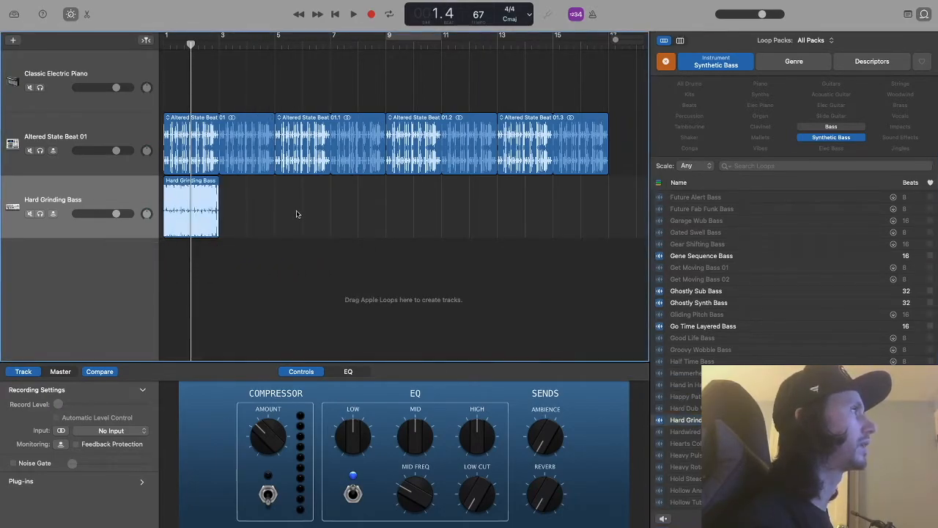
left_click(194, 199)
key("Delete")
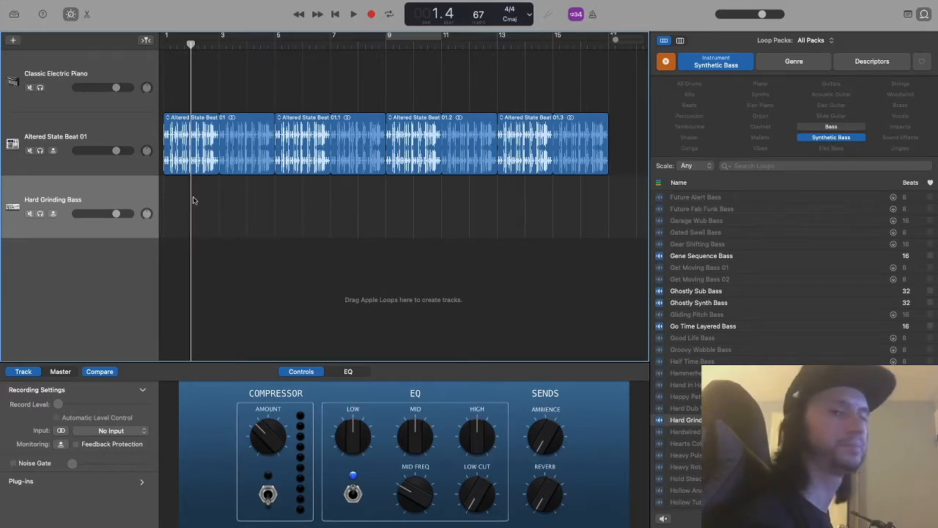
Place Hard Grinding Bass at bar 1 looped up to bar 9, and play it from the project start
left_click_drag(685, 420, 390, 193)
key("Return")
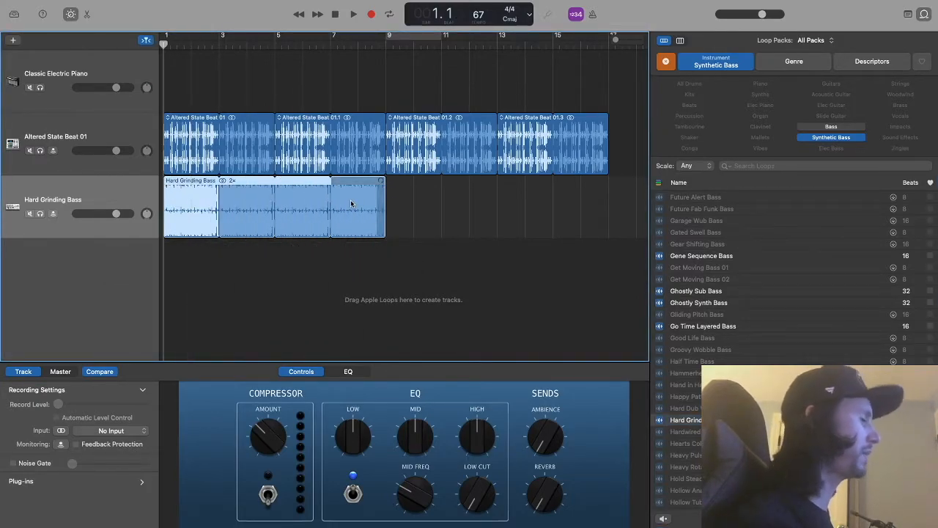
key("space")
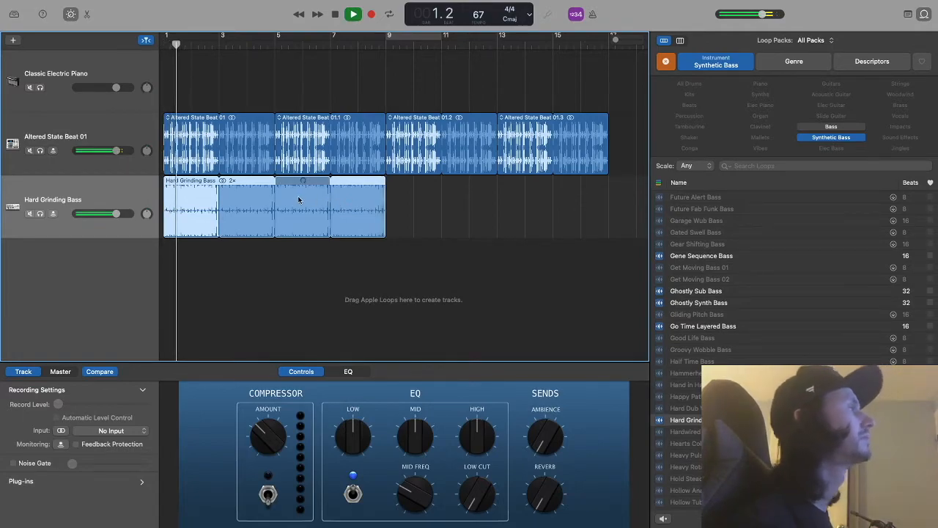
key("space")
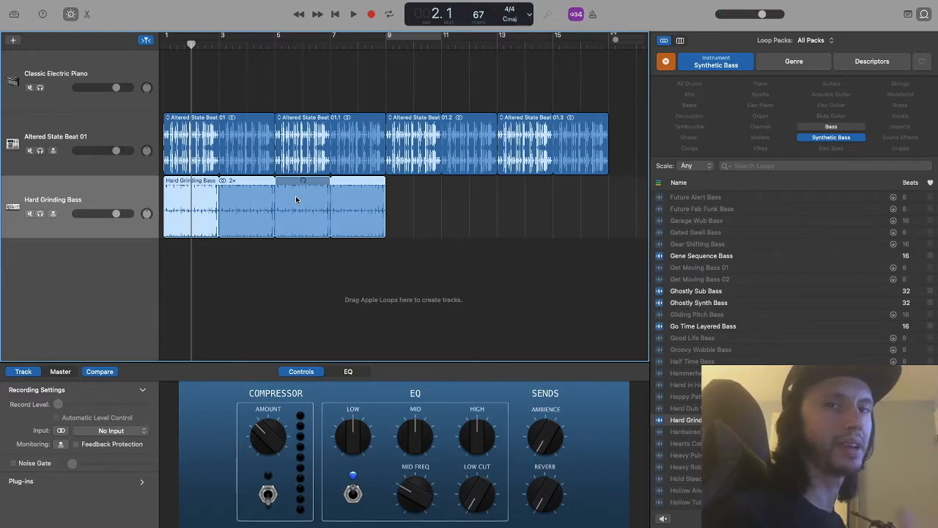
Lower the Hard Grinding Bass track's volume while playing on to about bar 7
key("space")
left_click_drag(116, 215, 100, 218)
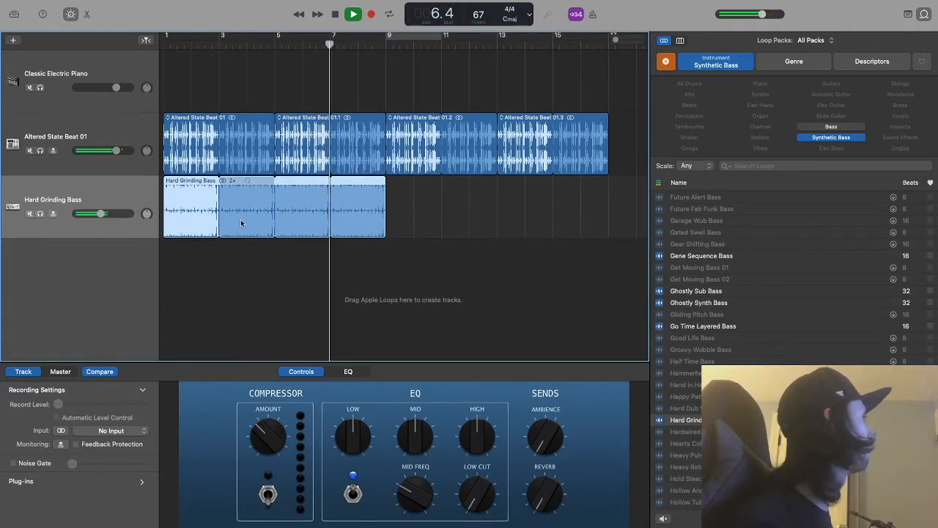
key("space")
Replace the loop library's Synthetic Bass filter with Mallets and audition Lounge Vibes 05
left_click(667, 61)
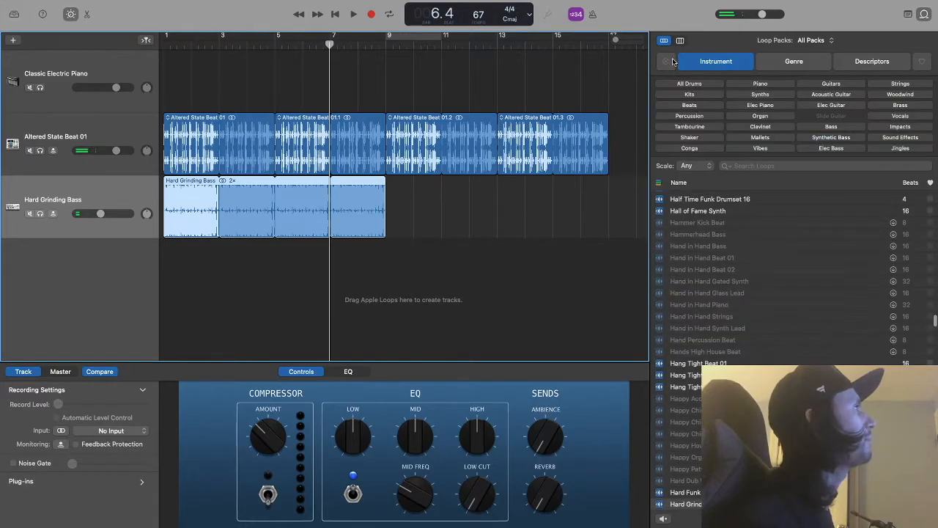
scroll(766, 219, "down", 5)
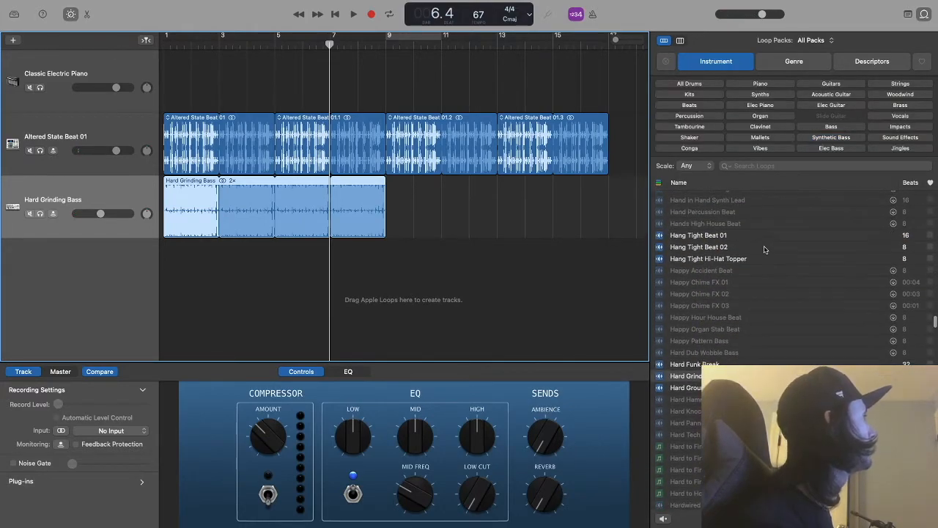
left_click(769, 141)
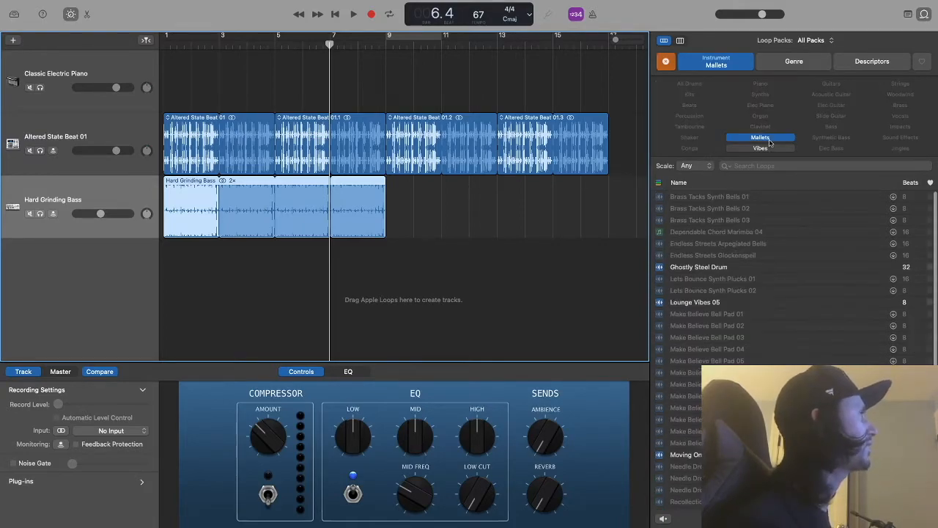
left_click(716, 304)
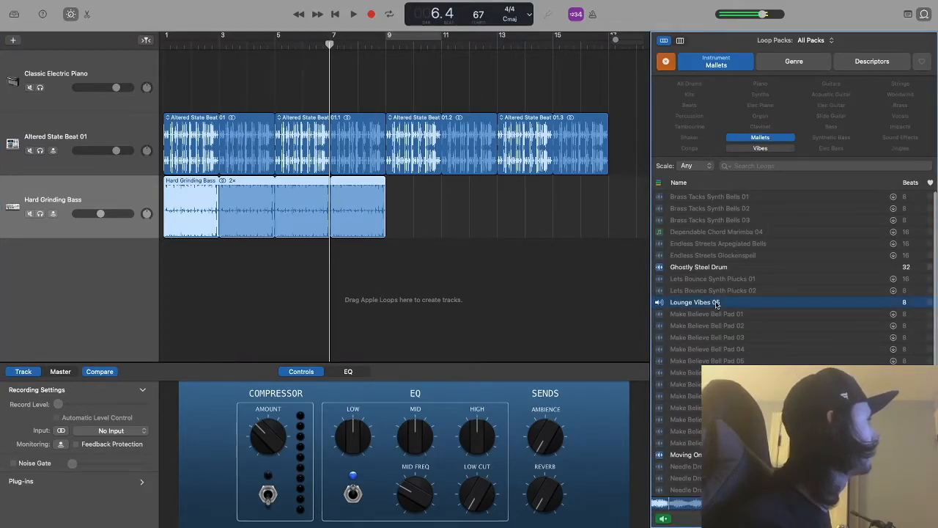
Add the Lounge Vibes 05 loop on a new track at bar 1 and select its region
scroll(717, 303, "down", 3)
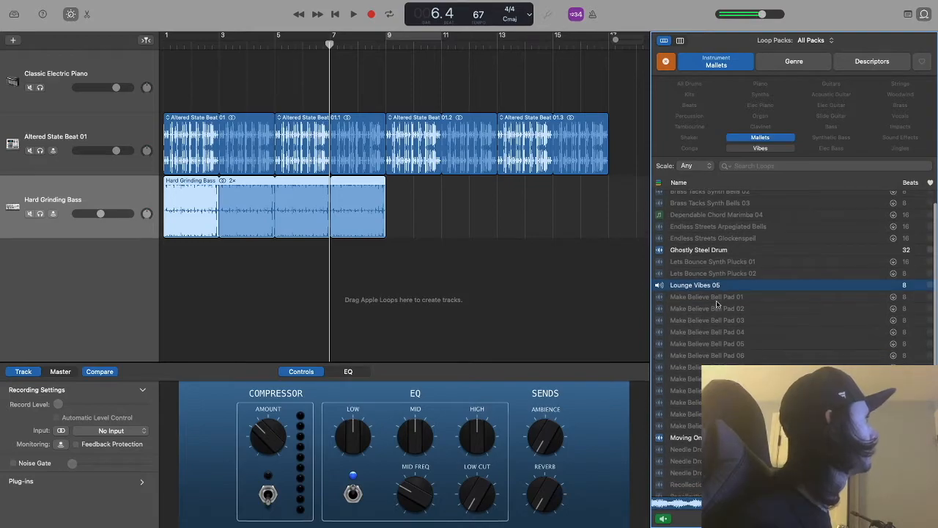
scroll(711, 290, "up", 1)
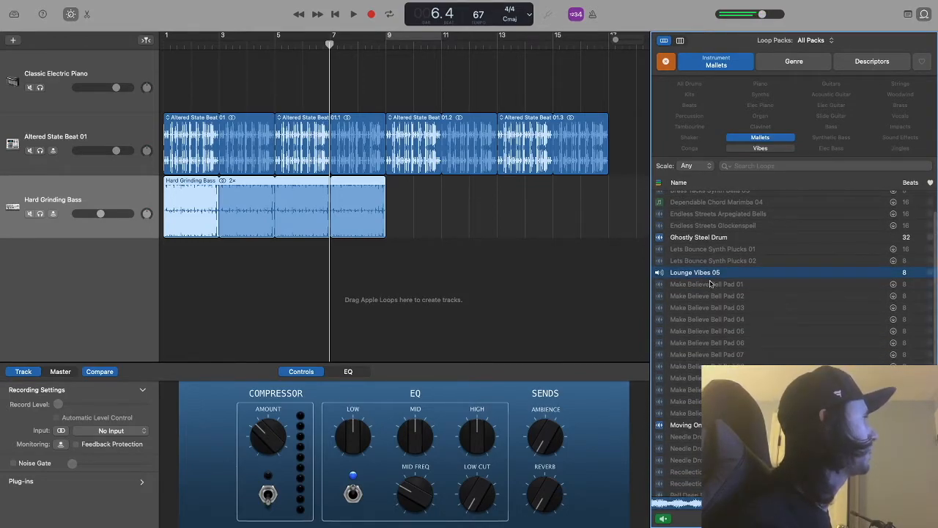
left_click_drag(709, 276, 161, 274)
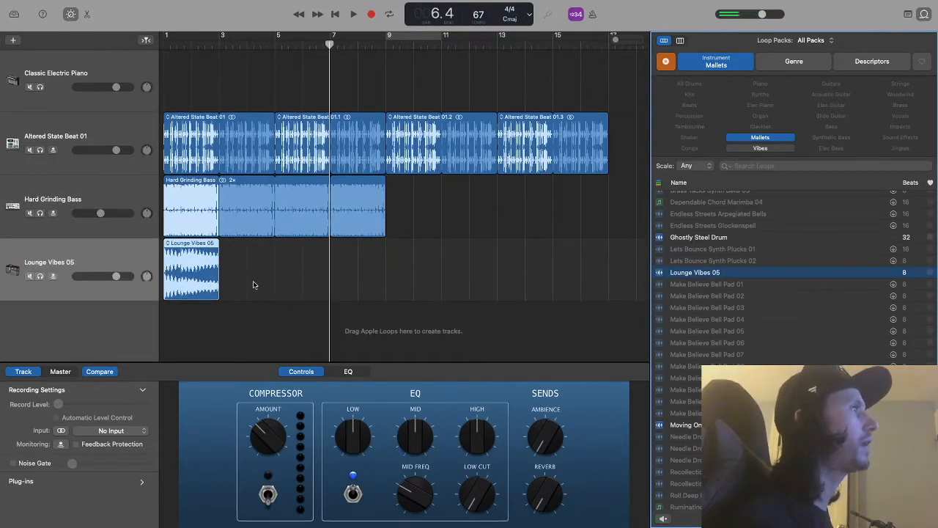
left_click(183, 273)
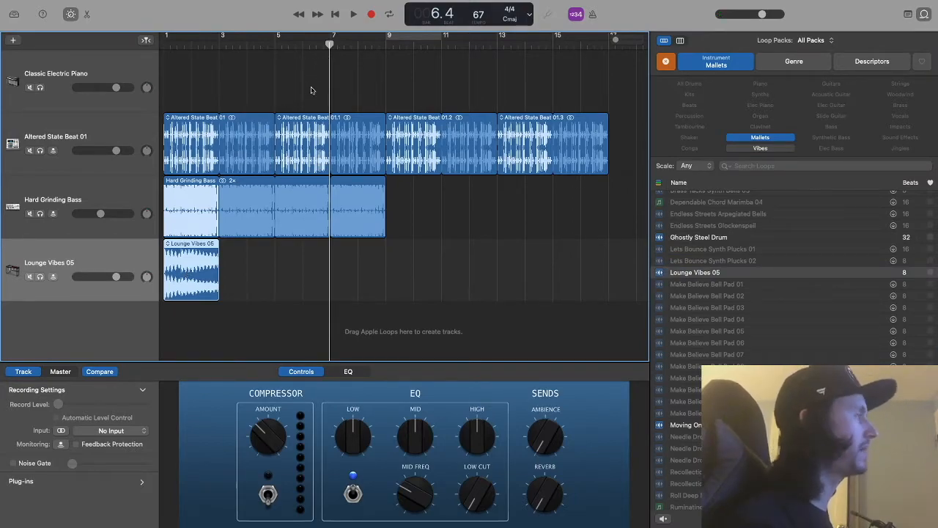
Paste copies of the Lounge Vibes 05 region at bars 3, 5 and 7, filling the track up to bar 9
left_click_drag(330, 44, 220, 44)
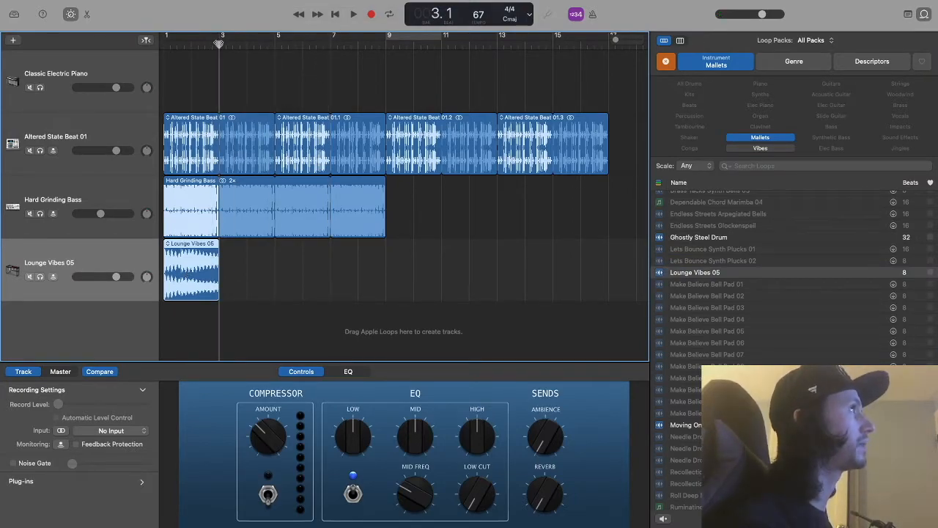
key("super+v")
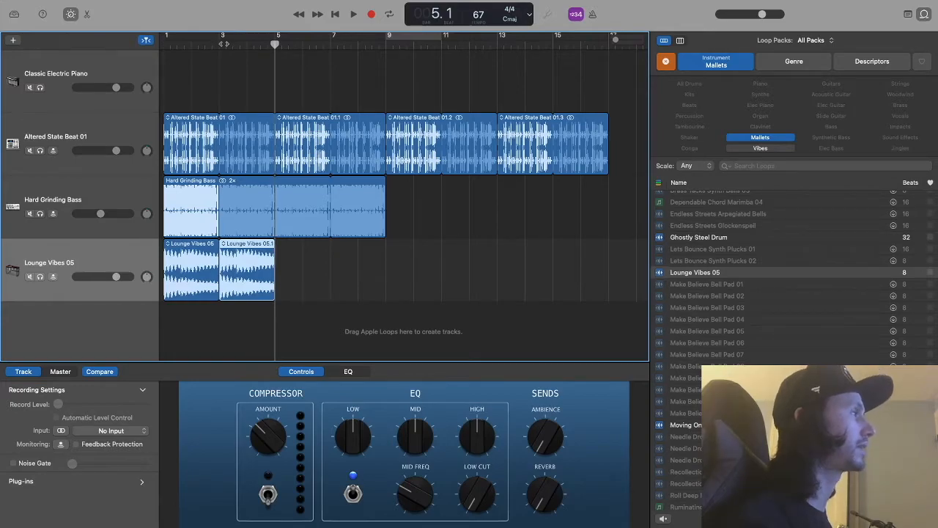
key("super+v")
key("super+v")
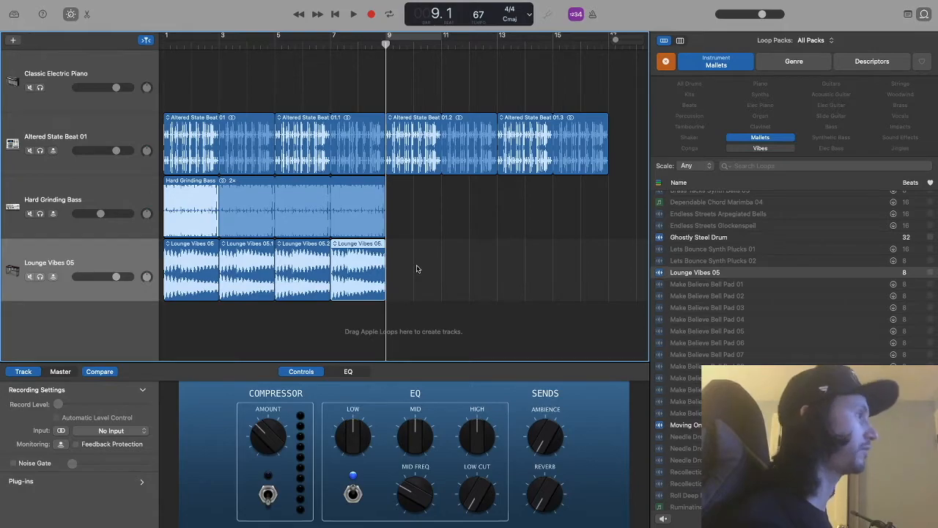
Play the beat from the project start to about bar 5 and delete the empty Classic Electric Piano track during playback
key("Return")
key("space")
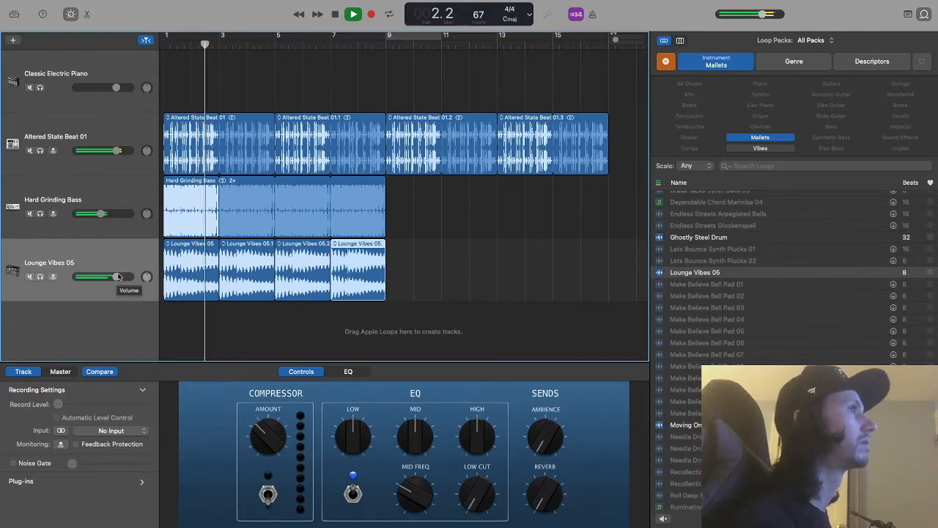
left_click(64, 90)
key("super+BackSpace")
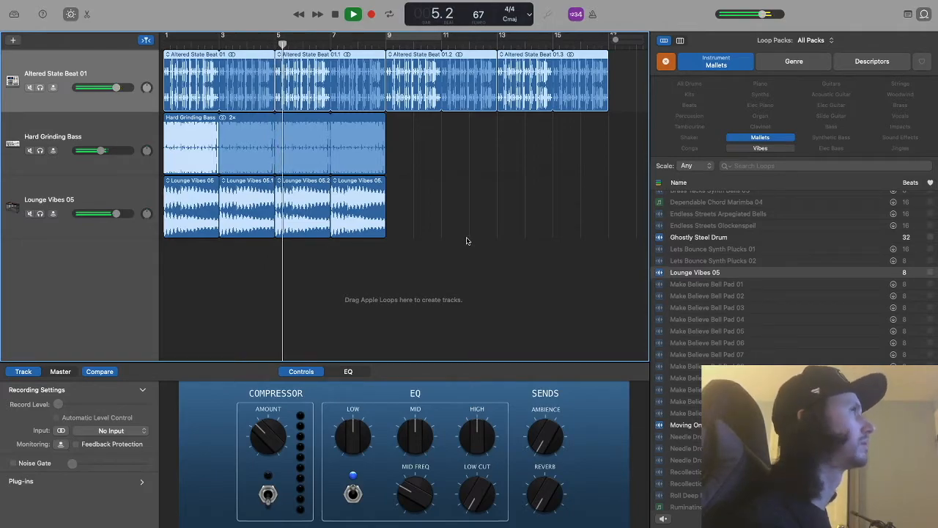
scroll(799, 253, "down", 1)
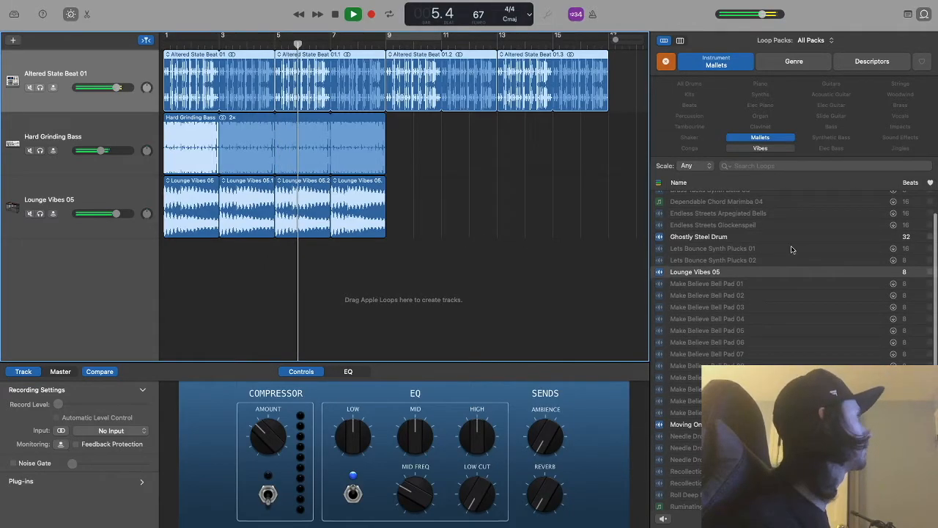
key("space")
Replace the loop library's Mallets filter with Strings and add Afganistan Sand Rabab 09 on a new track at bar 9
left_click(665, 61)
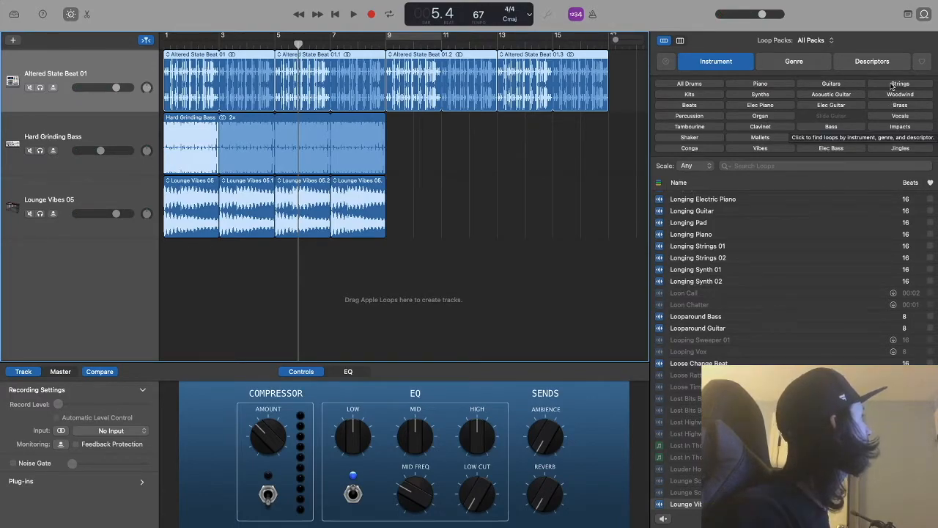
left_click(899, 83)
left_click(704, 233)
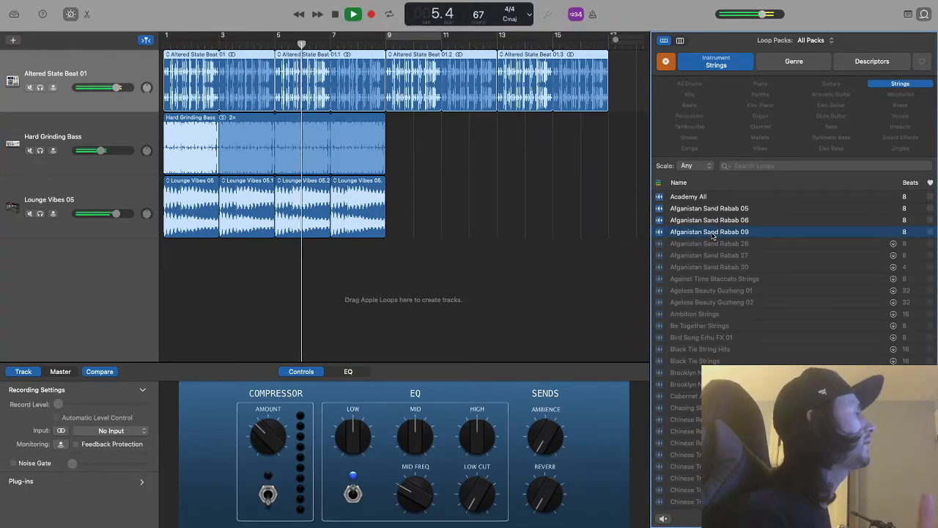
left_click_drag(713, 235, 387, 272)
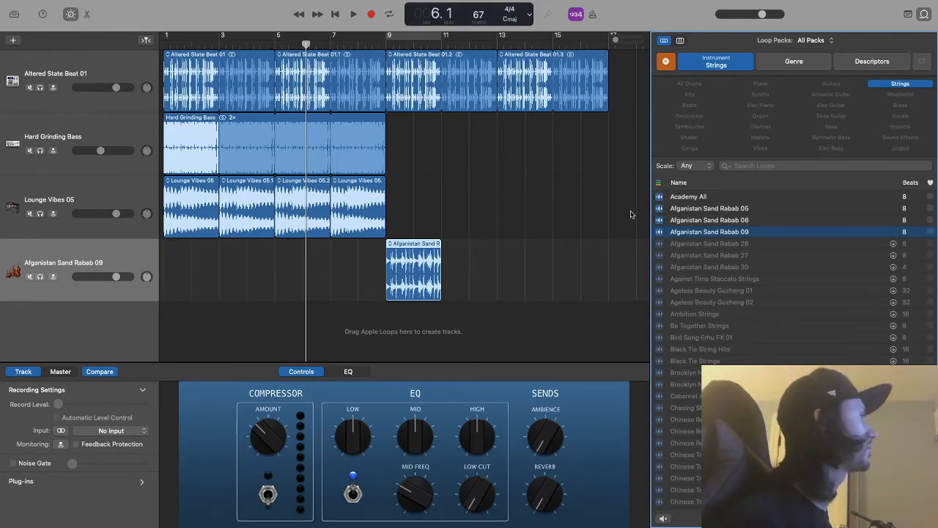
Play the drums with the Afganistan Sand Rabab 09 loop from bar 9 to nearly bar 11
left_click(387, 44)
key("space")
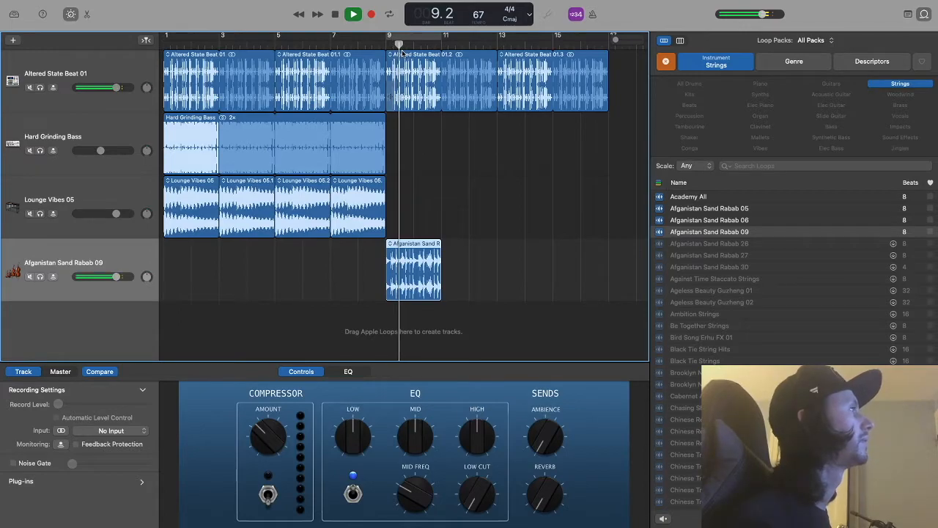
key("space")
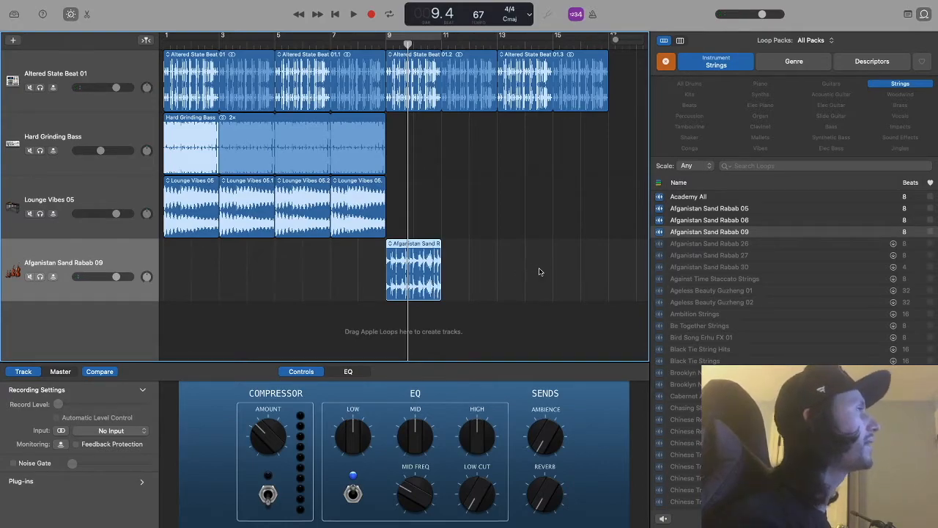
key("space")
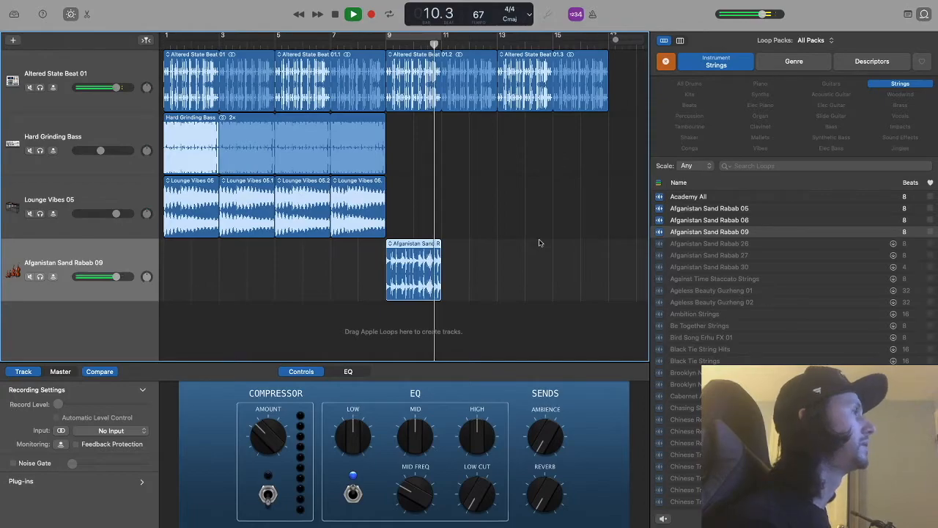
key("space")
Replace the loop library's Strings filter with Synthetic Bass and browse its loops
left_click(665, 63)
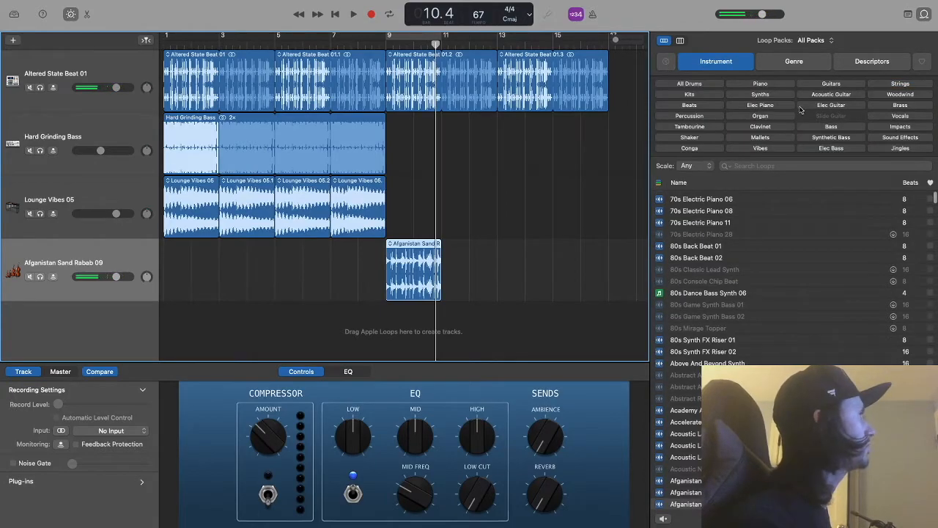
left_click(828, 138)
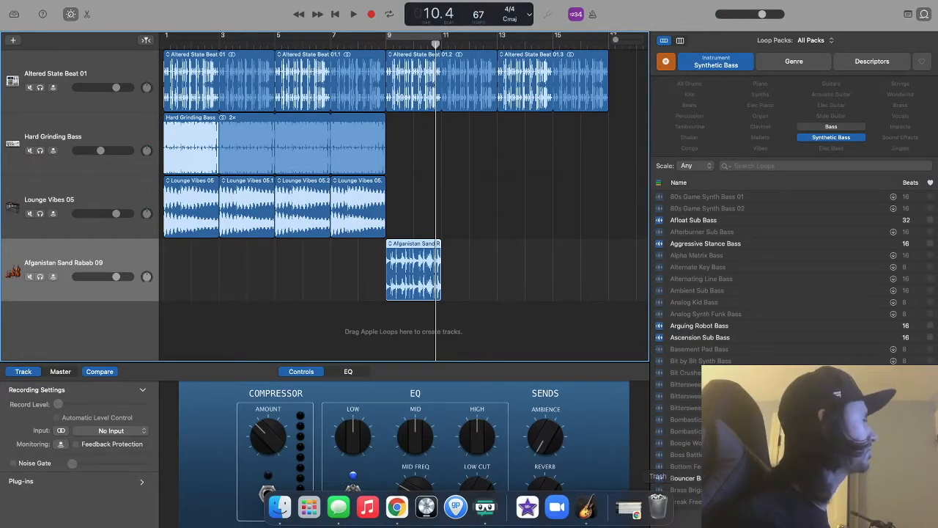
scroll(693, 455, "down", 10)
scroll(693, 455, "down", 8)
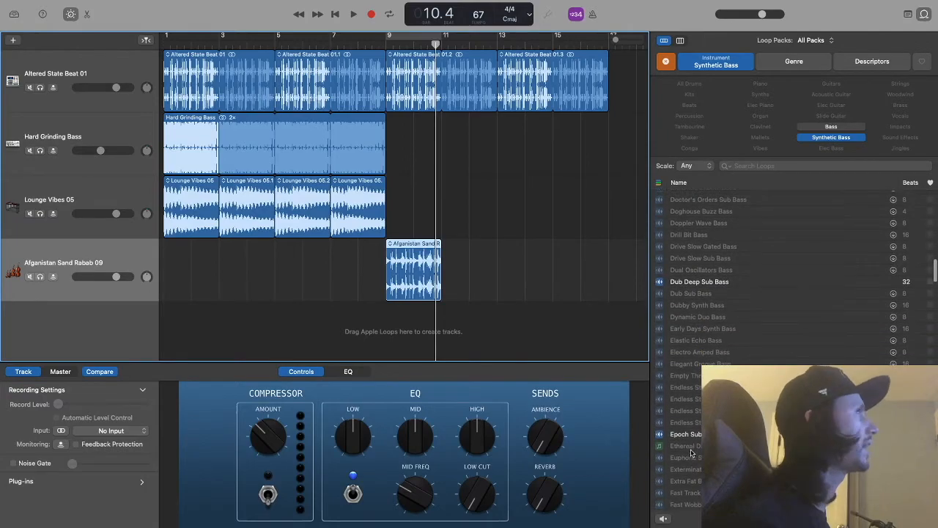
Solo the Hard Grinding Bass track, play it briefly from the project start, and turn solo off again
left_click(137, 139)
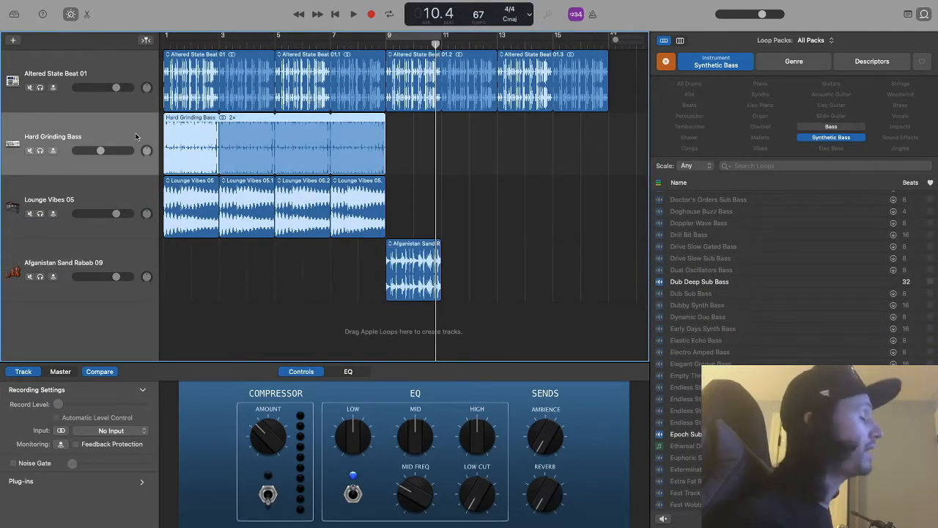
key("Return")
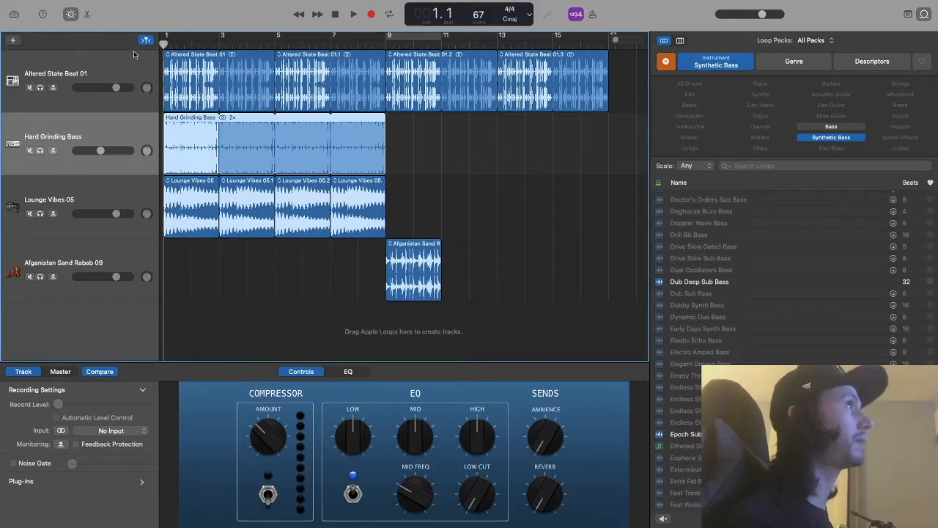
left_click(40, 150)
key("space")
key("space")
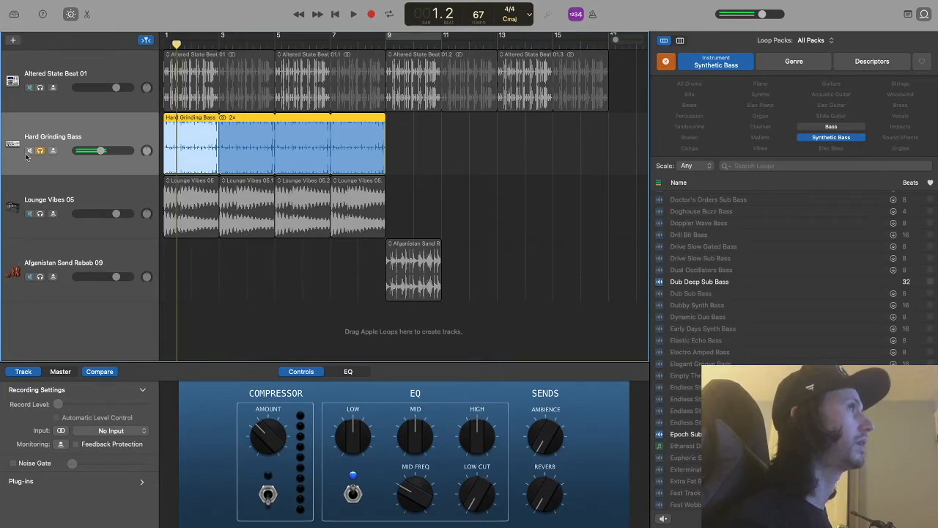
left_click(40, 150)
Move the playhead to bar 9, audition Gene Sequence Bass from the loop library, and play the arrangement briefly from there
left_click_drag(176, 43, 386, 42)
scroll(781, 355, "down", 10)
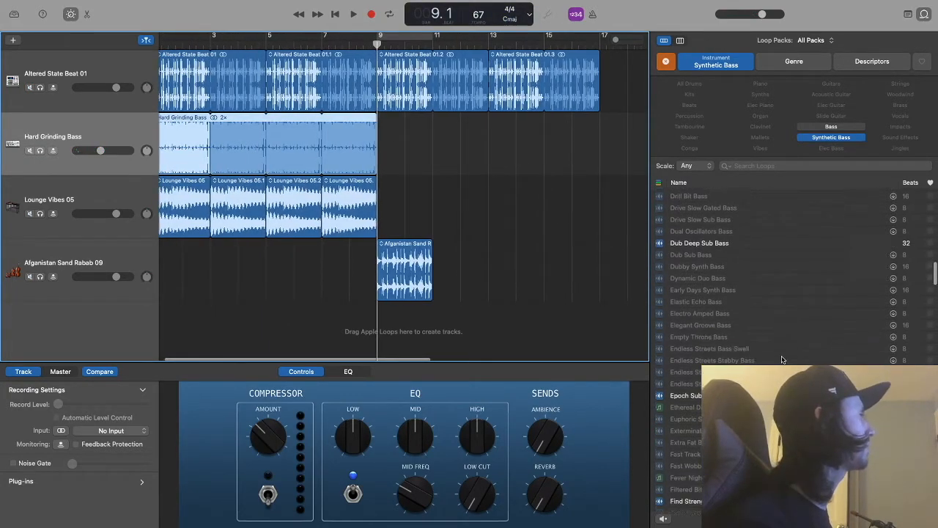
left_click(721, 341)
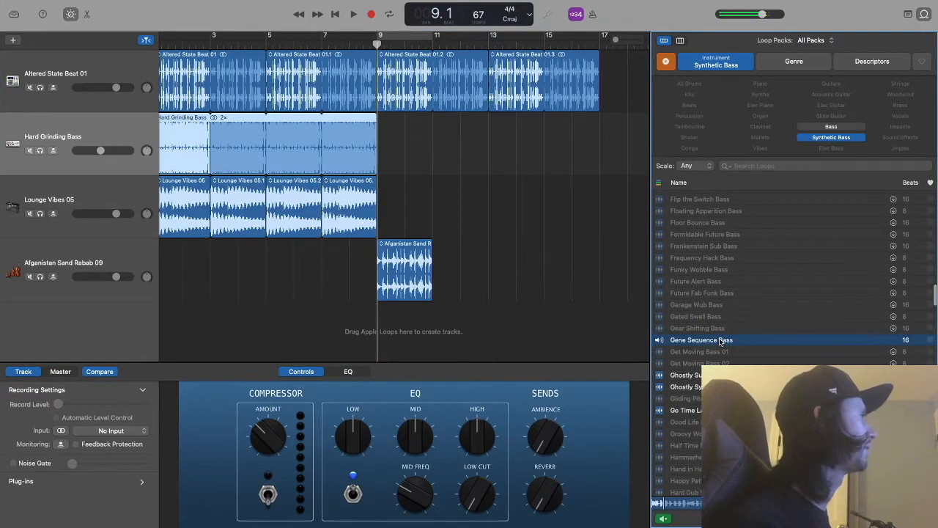
key("space")
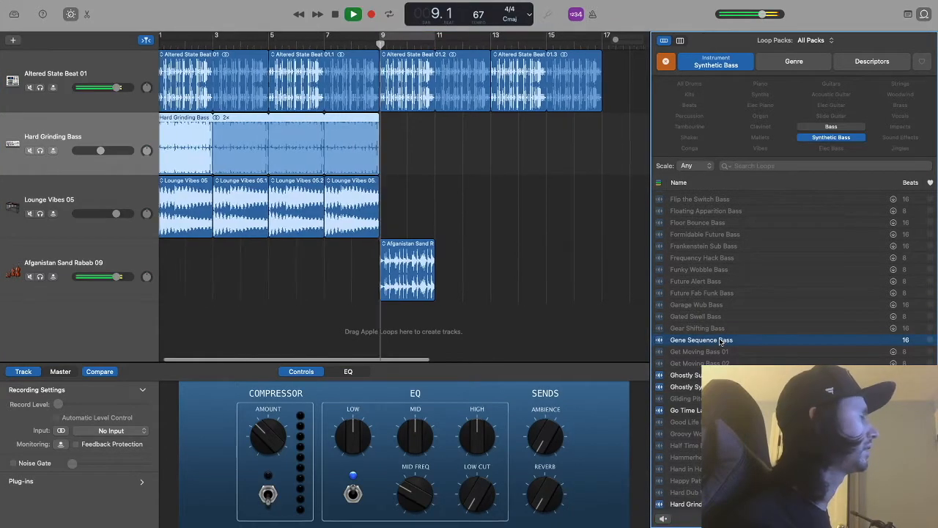
left_click(542, 303)
key("space")
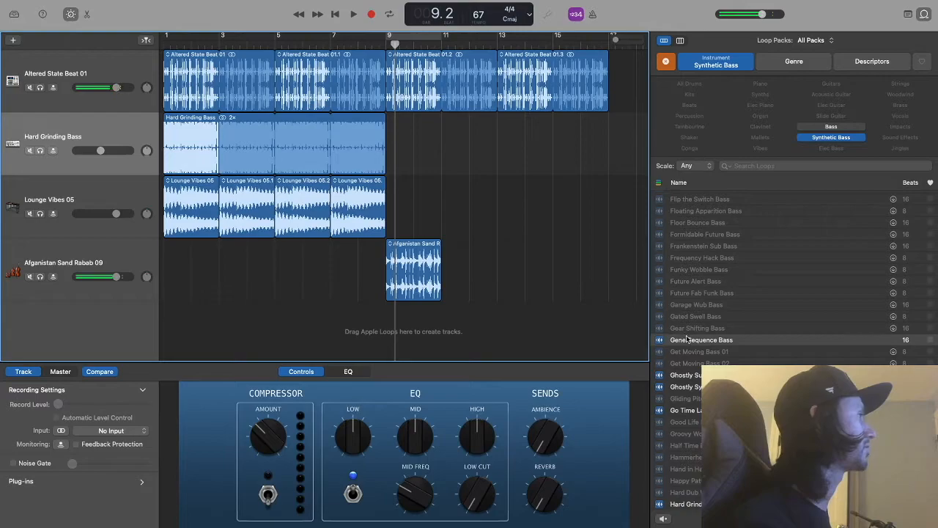
Place Gene Sequence Bass on the Hard Grinding Bass track at bars 9 and 11, and move the playhead to bar 15
left_click_drag(688, 339, 396, 147)
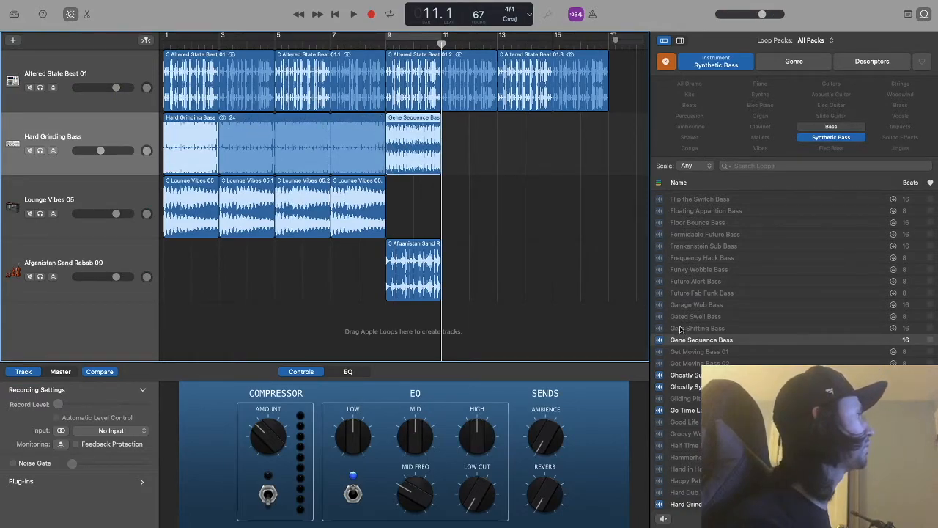
left_click_drag(685, 341, 444, 151)
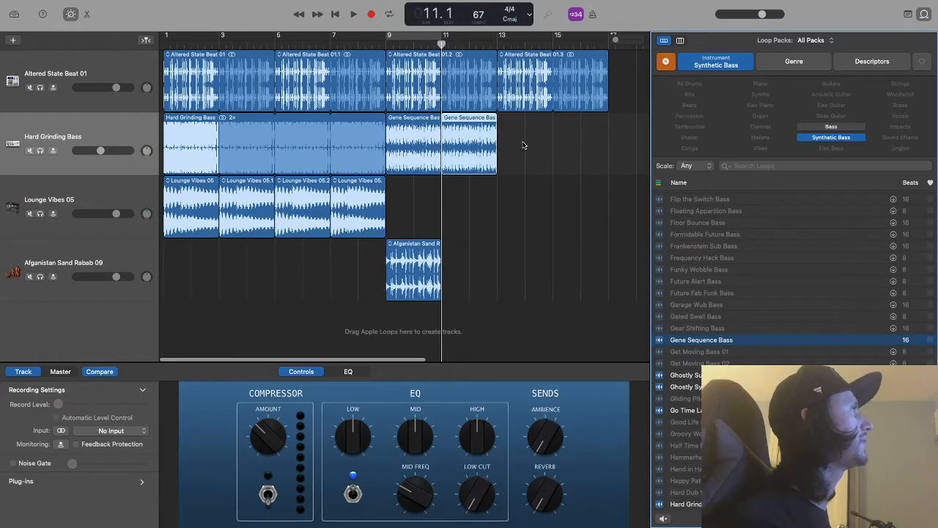
left_click(552, 66)
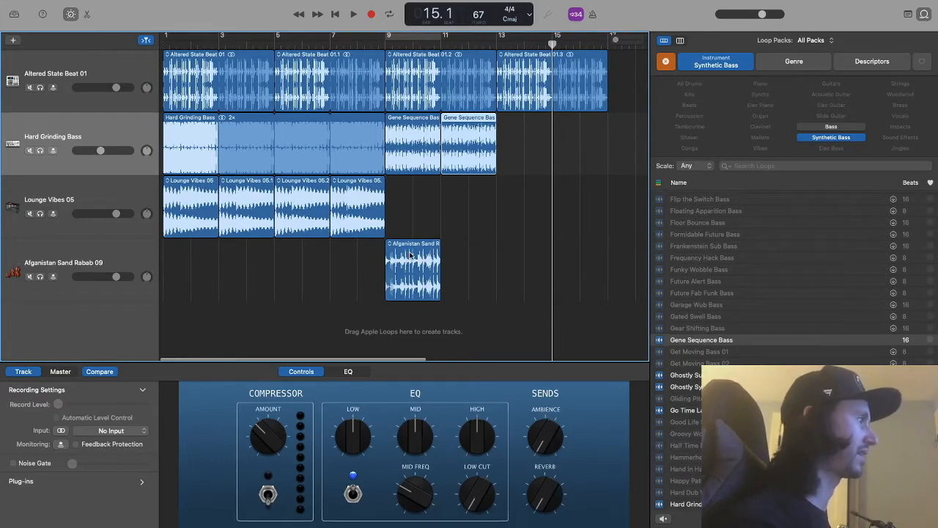
Copy the Afganistan Sand Rabab 09 region to bars 11, 13 and 15, filling its track up to bar 17
mouse_move(410, 255)
left_mouse_down()
mouse_move(475, 256)
mouse_move(410, 254)
left_mouse_up()
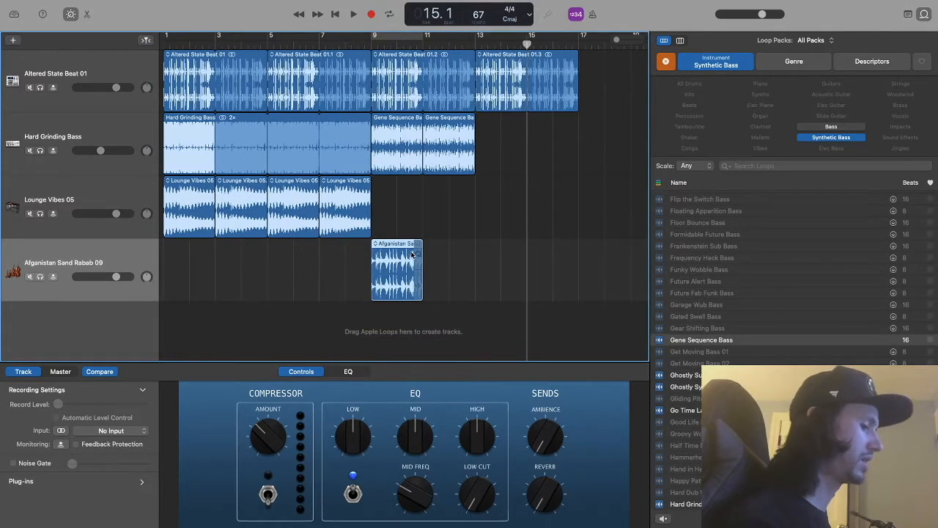
left_click_drag(392, 250, 443, 251)
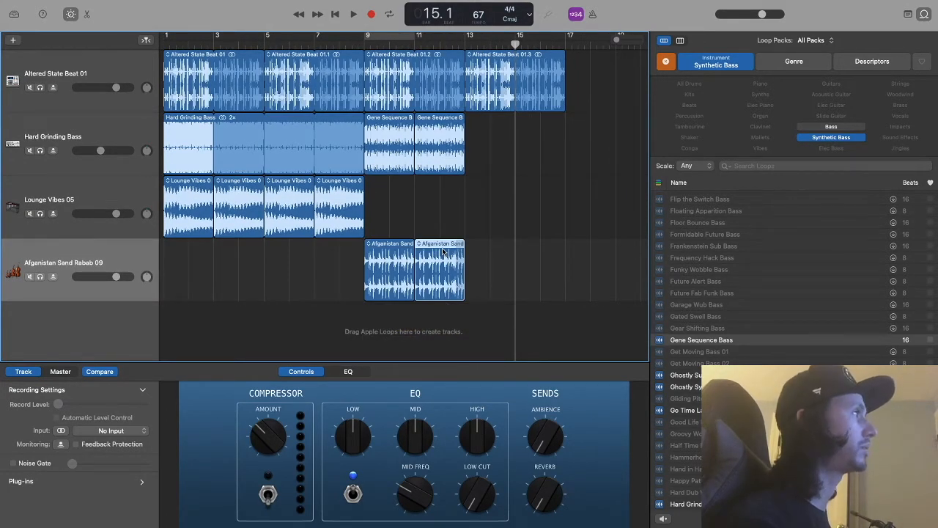
left_click_drag(516, 44, 408, 44)
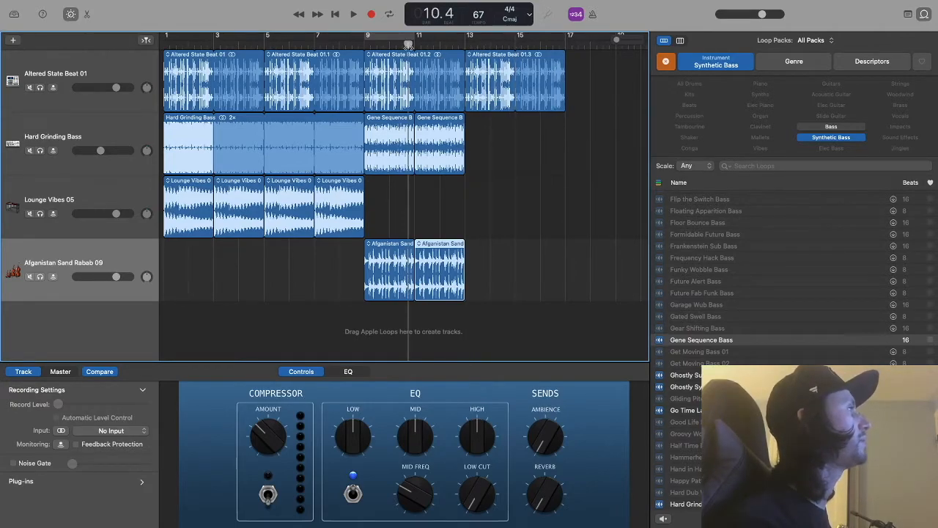
left_click_drag(437, 246, 540, 256)
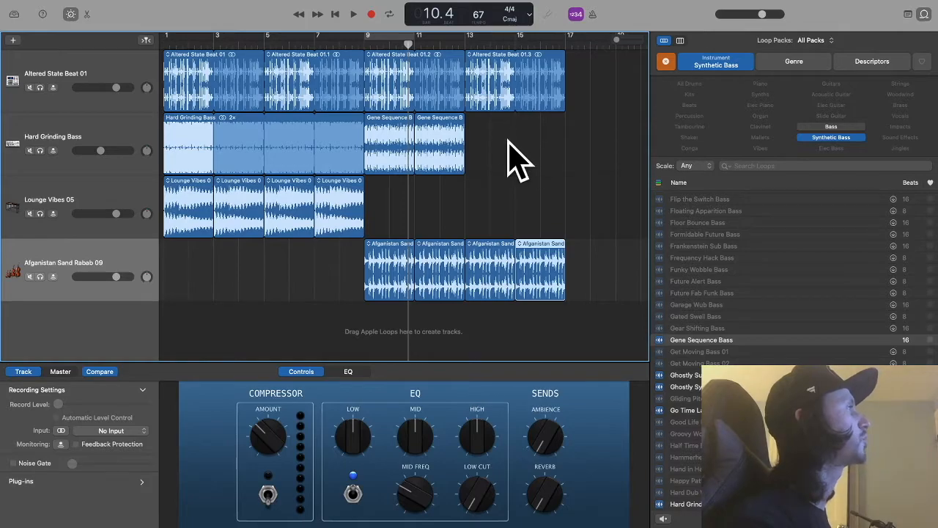
left_click(497, 77)
left_click(489, 271)
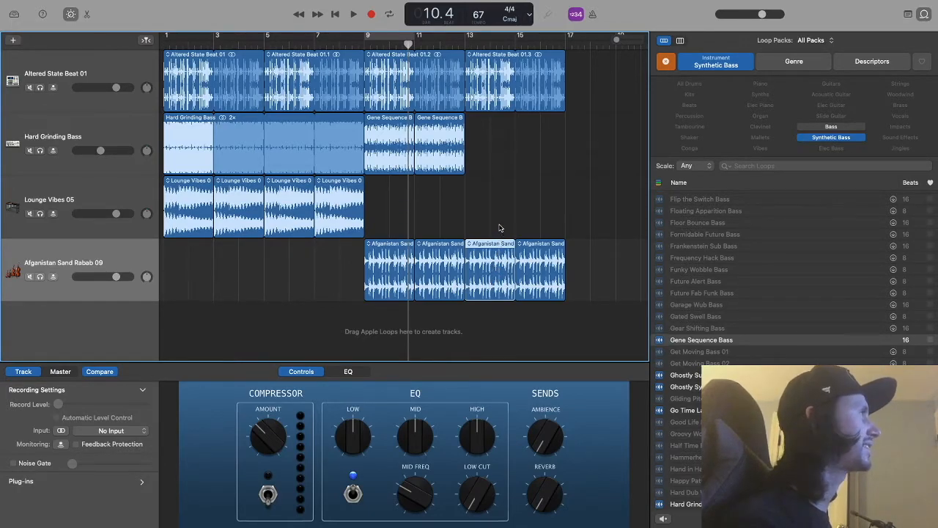
Copy the second Gene Sequence Bass region to bar 15 on the same track and start playback from bar 9
left_click(440, 145)
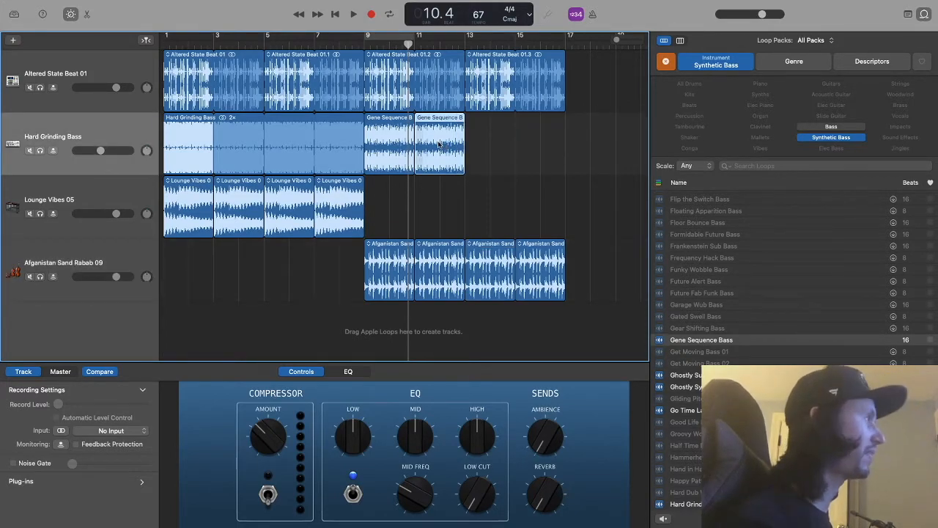
left_click_drag(440, 141, 541, 145)
left_click(364, 43)
key("space")
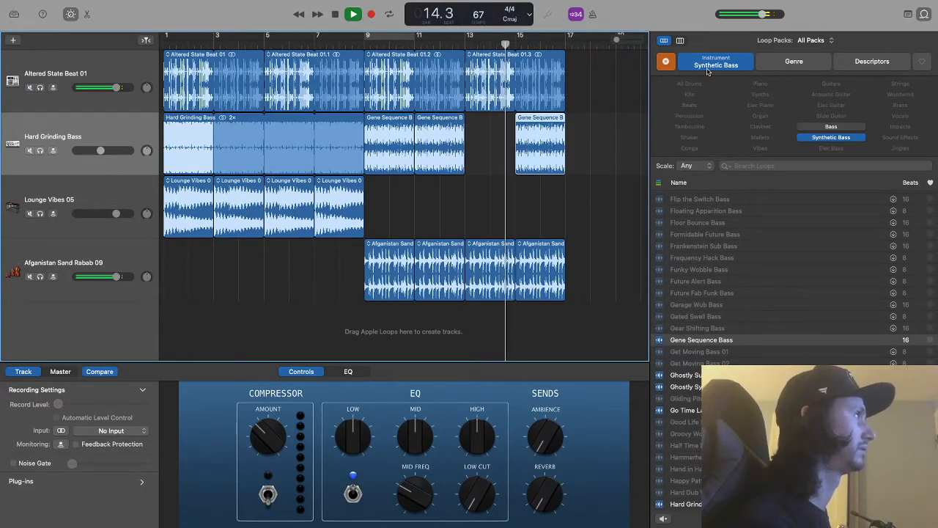
Clear the Synthetic Bass filter, stop playback just past bar 17, and close the loop library
left_click(667, 62)
key("space")
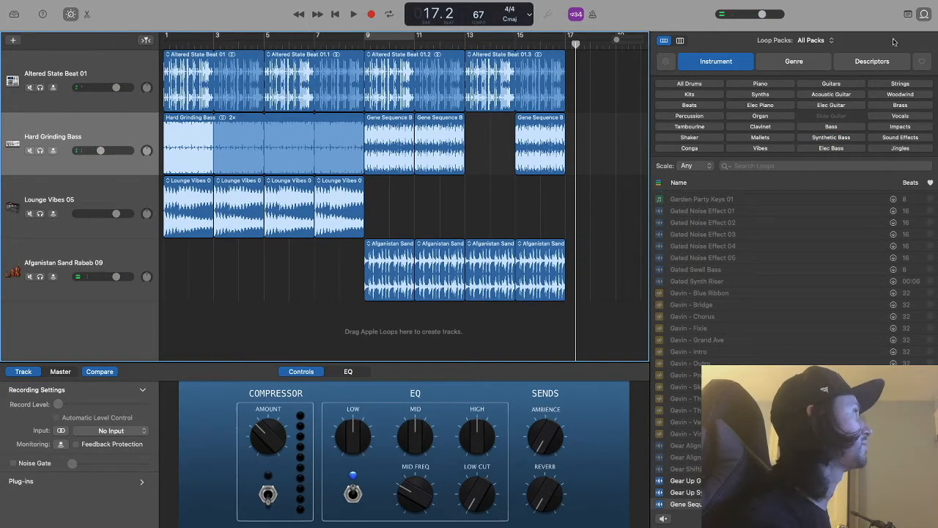
left_click(926, 14)
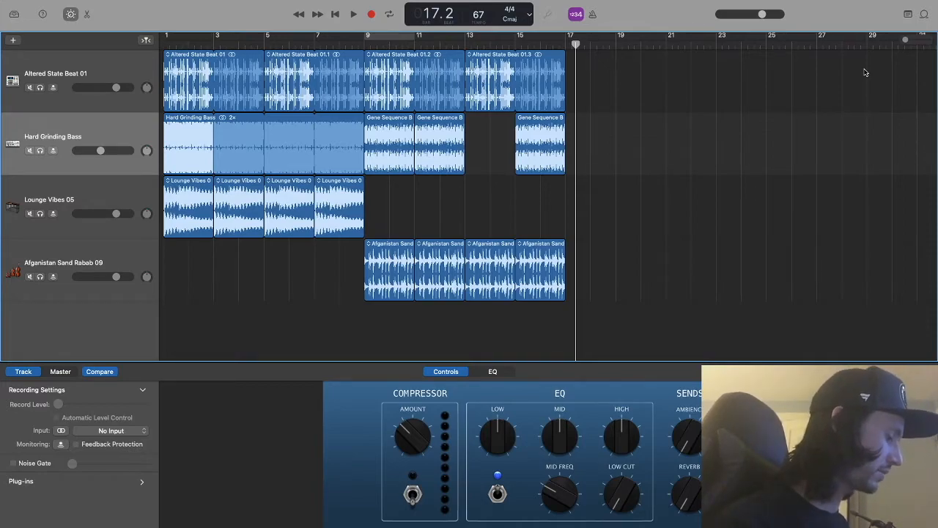
Return the playhead to the project start and play the opening of the finished arrangement briefly
key("Return")
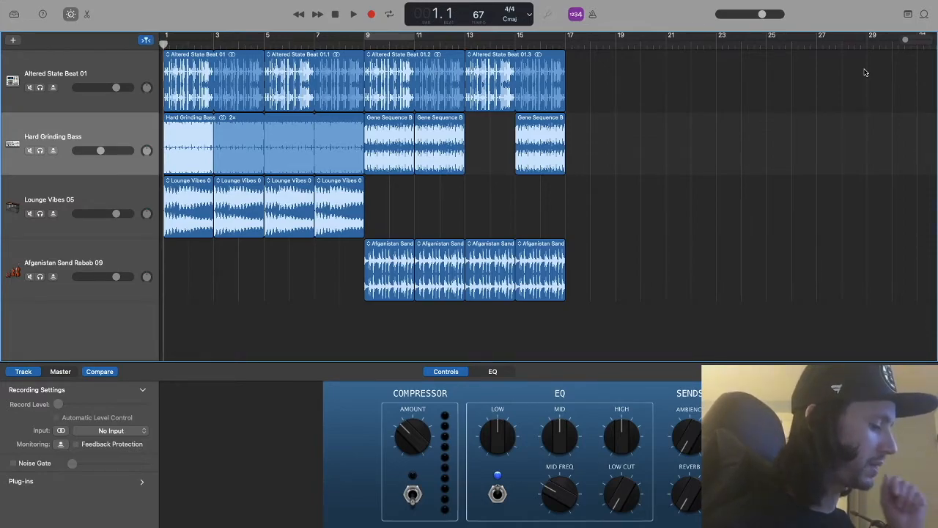
key("space")
key("space")
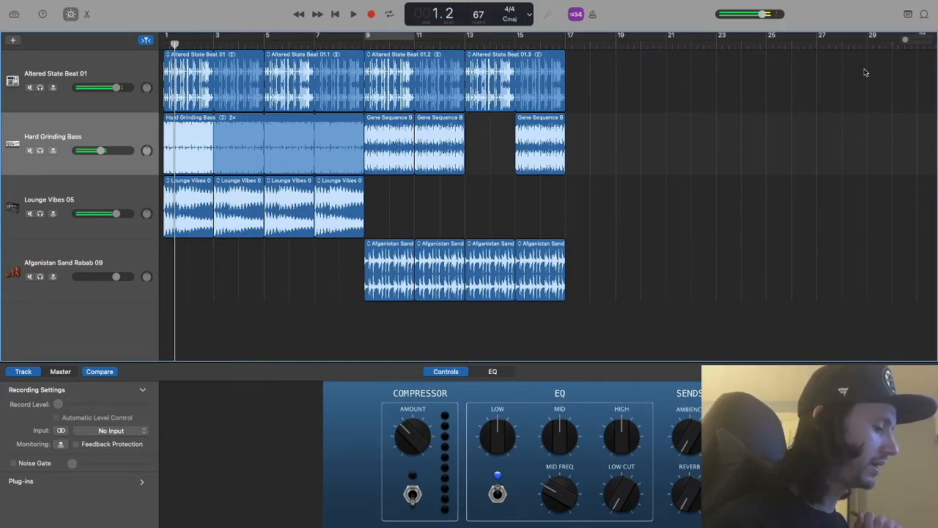